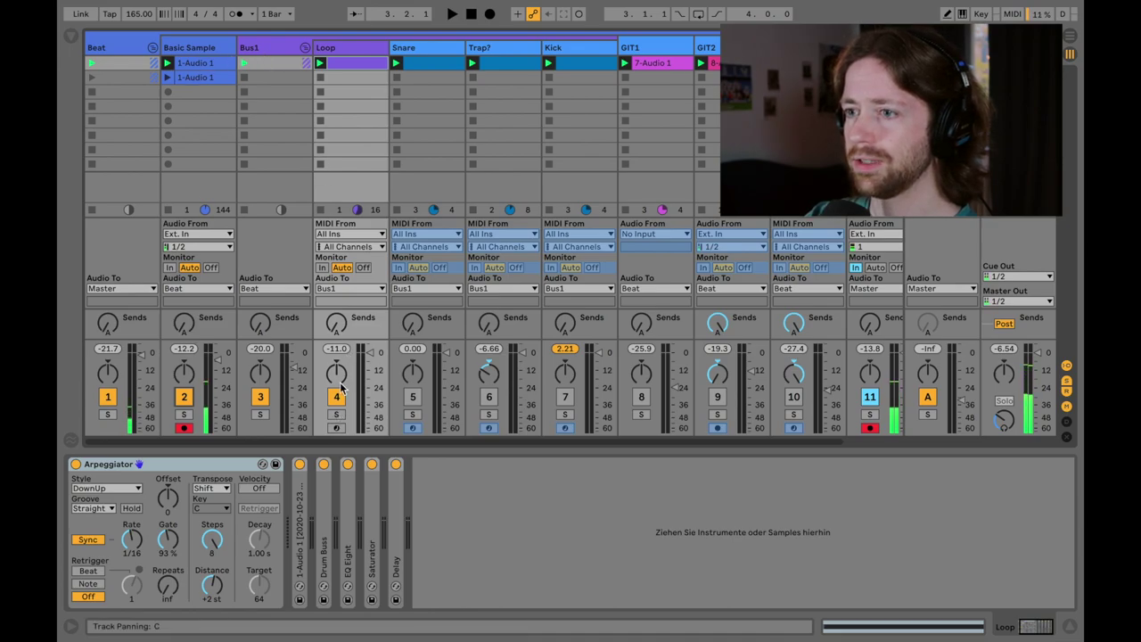
Mute Bus1 to audition the first Basic Sample clip, and stop and mute the Basic Sample track
click(260, 397)
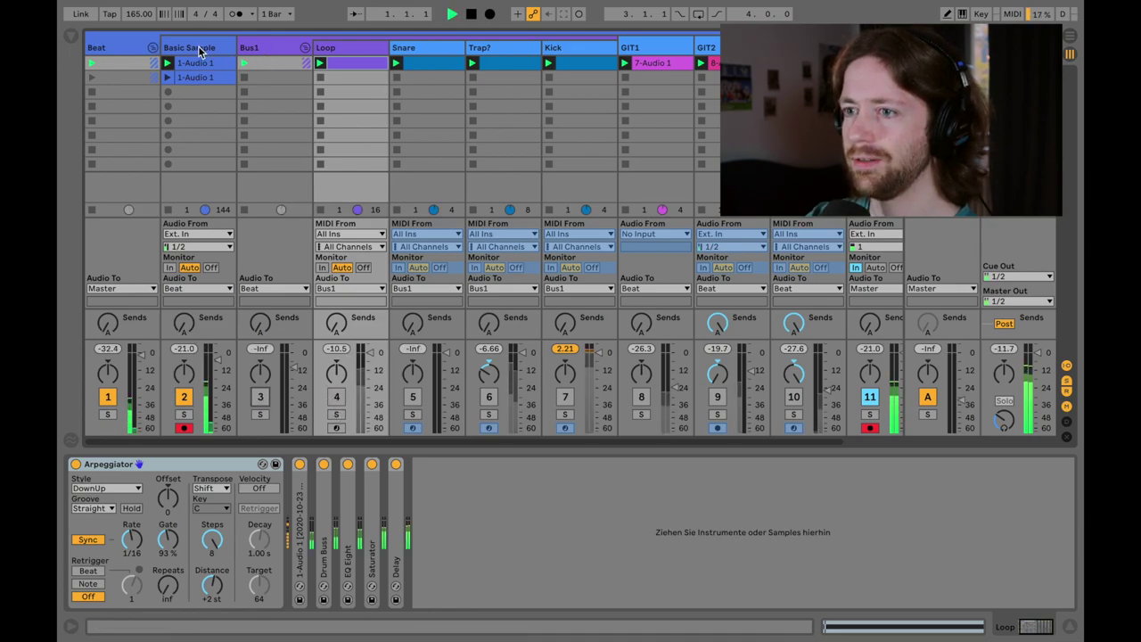
double_click(189, 64)
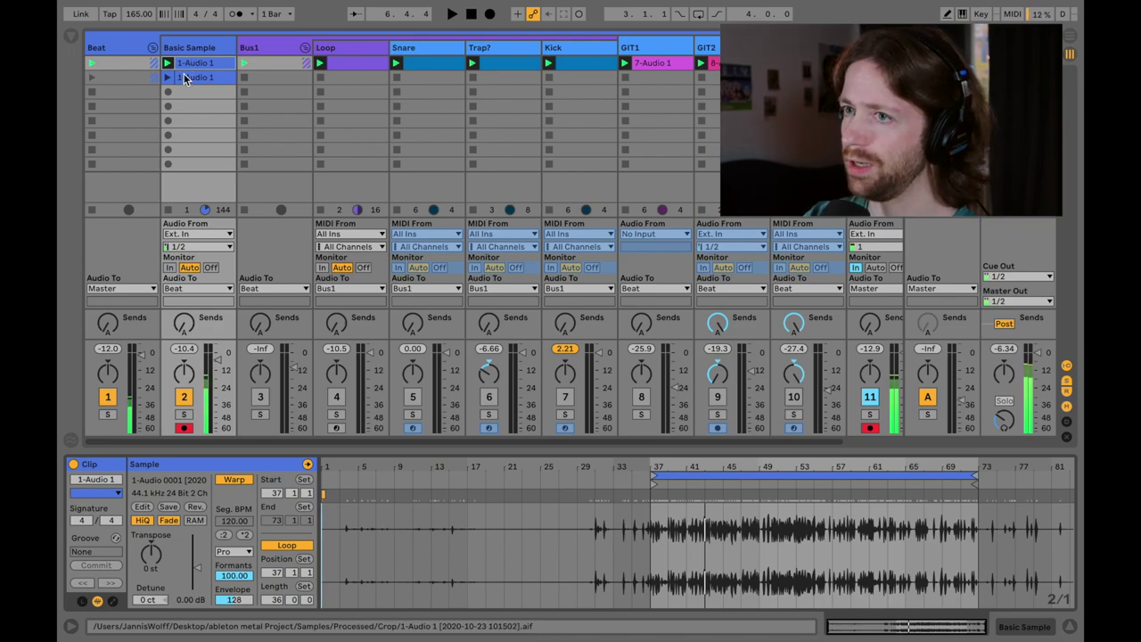
click(167, 210)
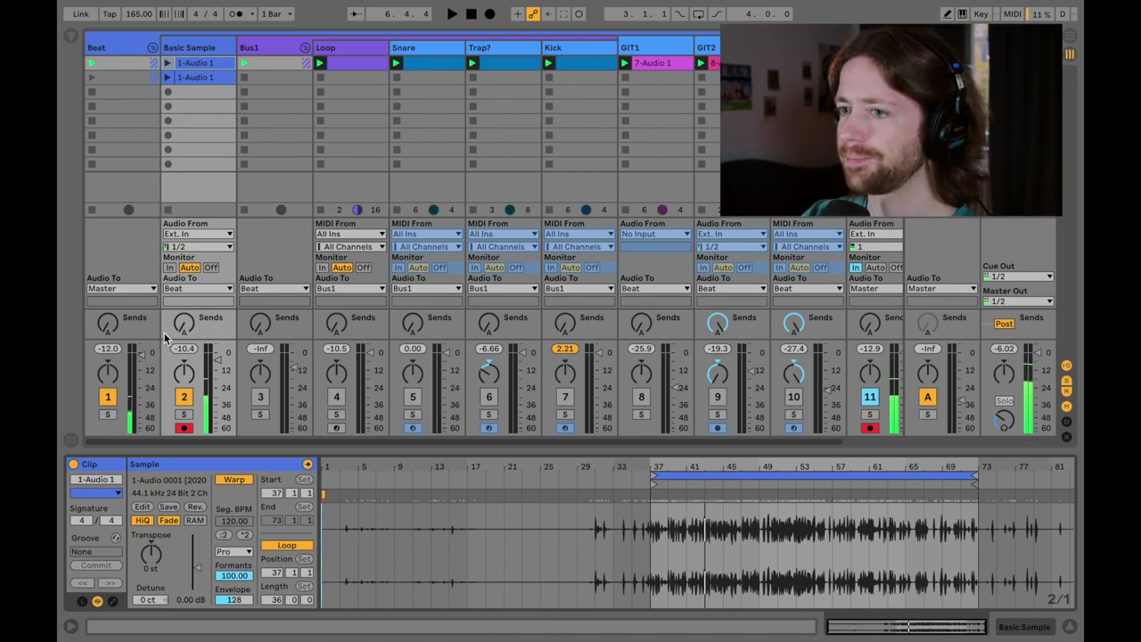
click(183, 395)
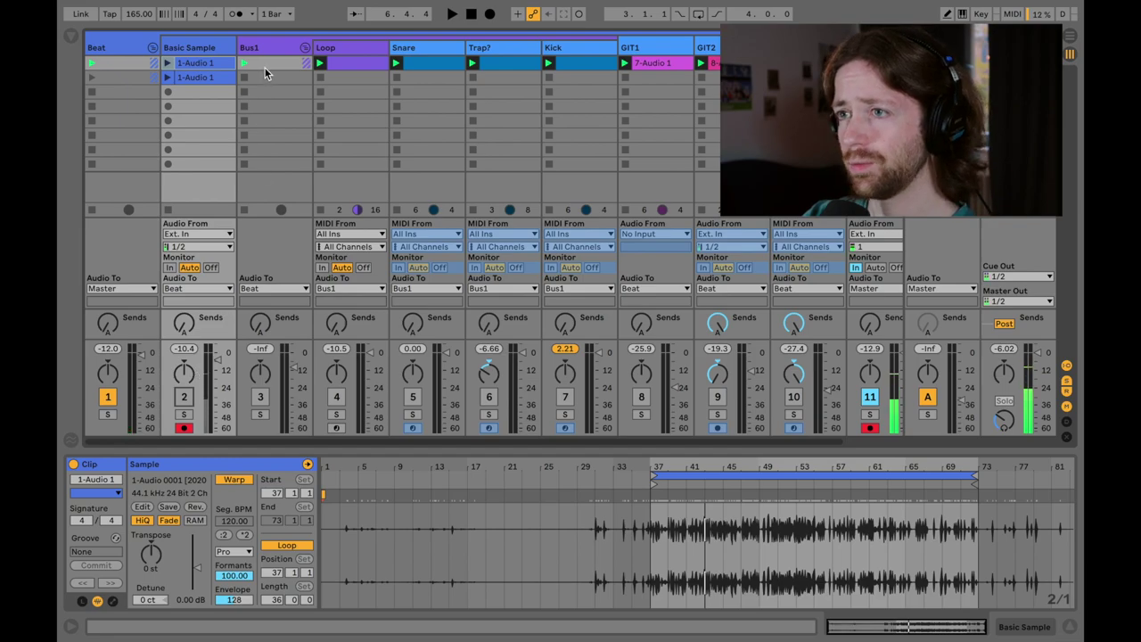
Inspect the Loop track's sliced sampler and MIDI clip, and the Glue Compressor on Bus1
click(351, 53)
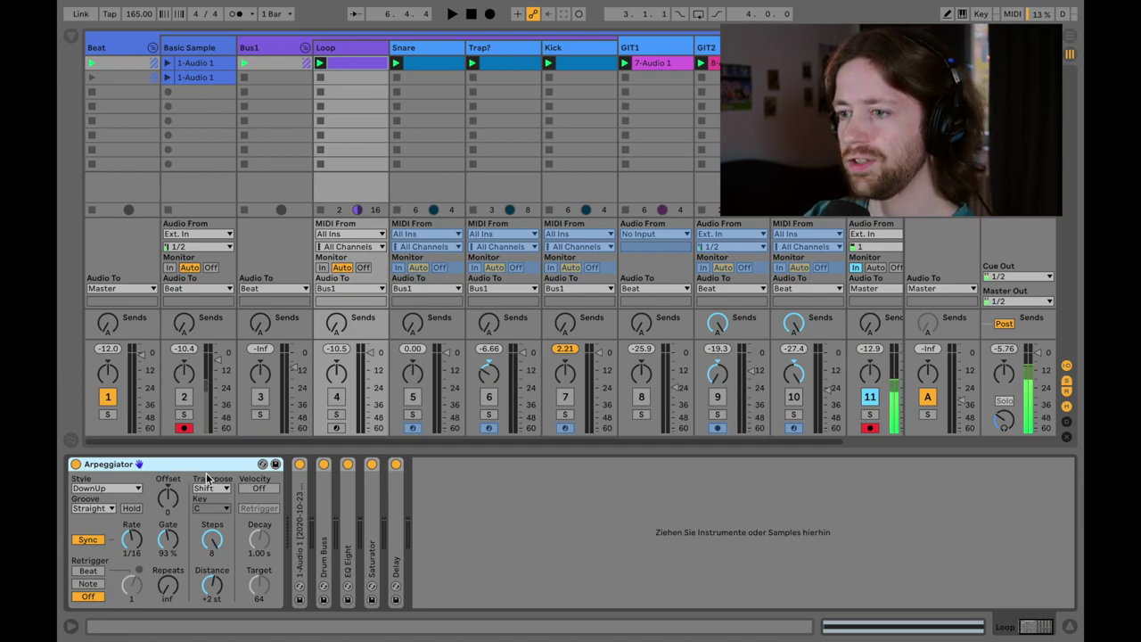
double_click(300, 533)
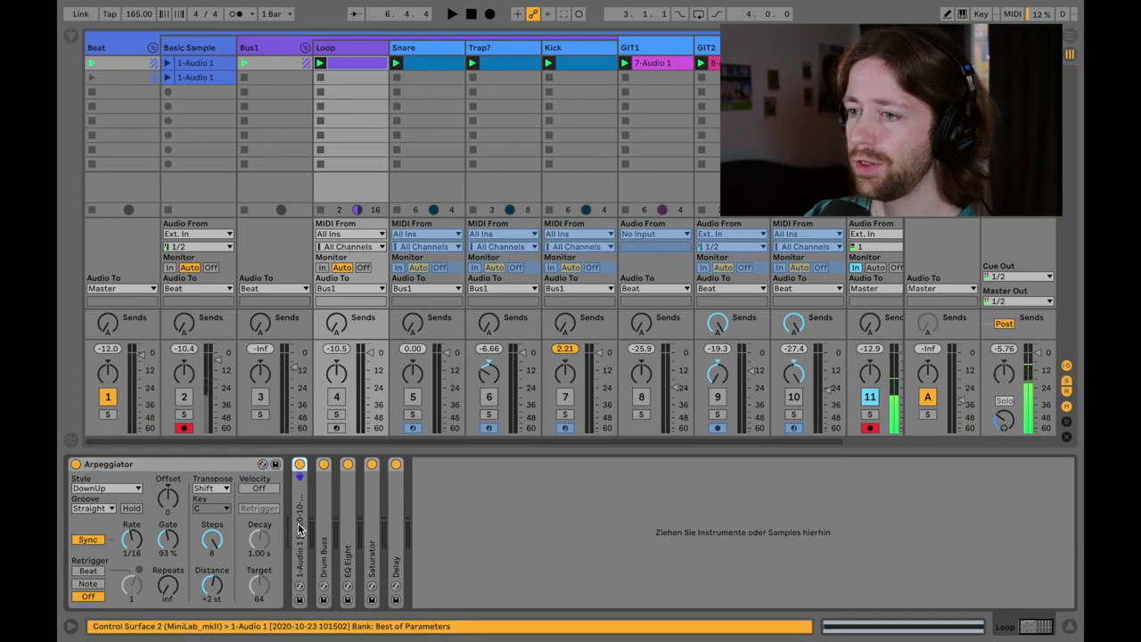
click(765, 468)
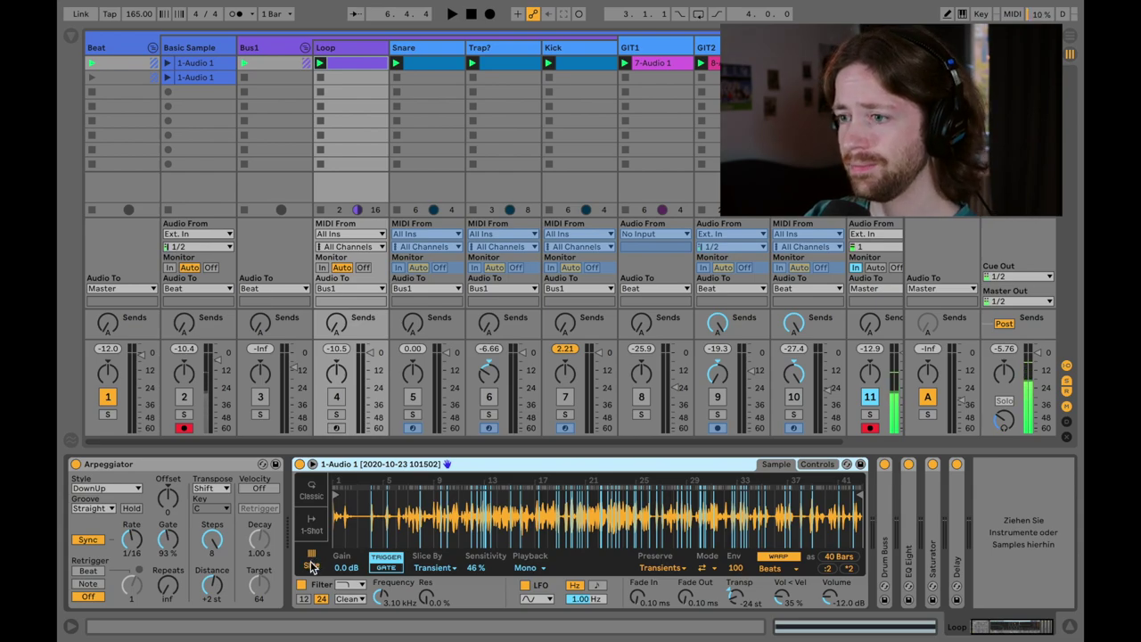
click(362, 62)
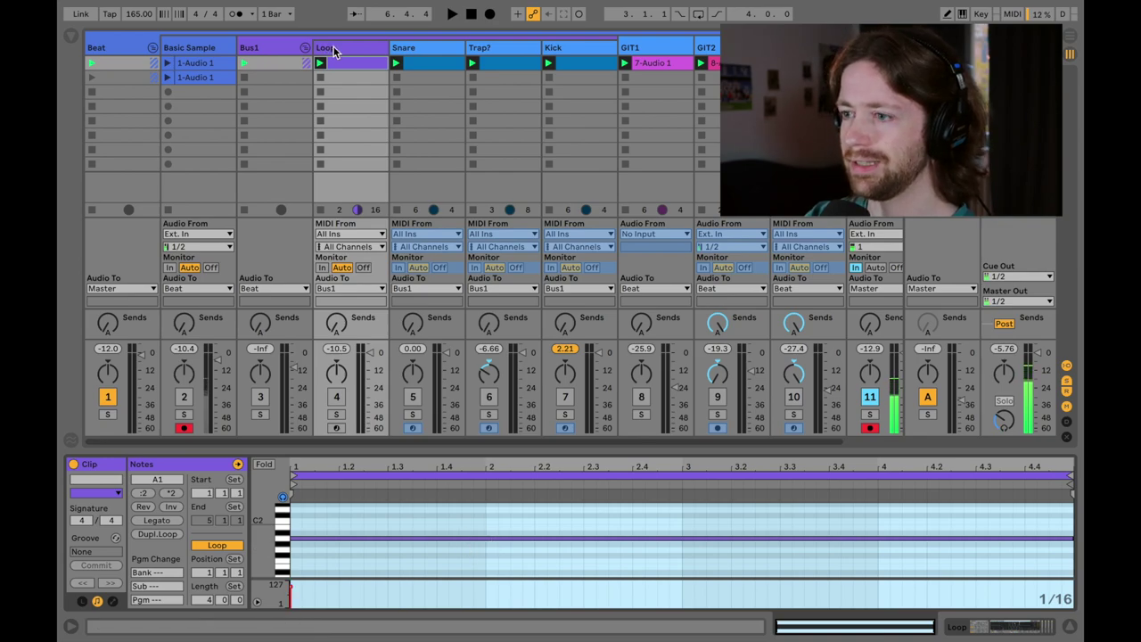
click(261, 48)
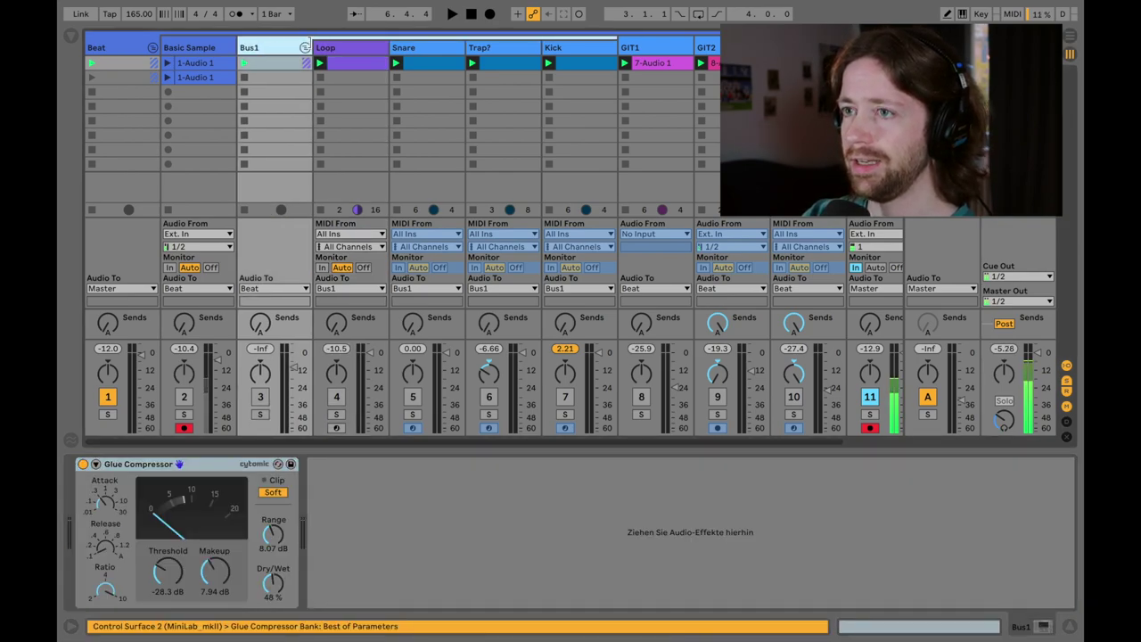
click(343, 49)
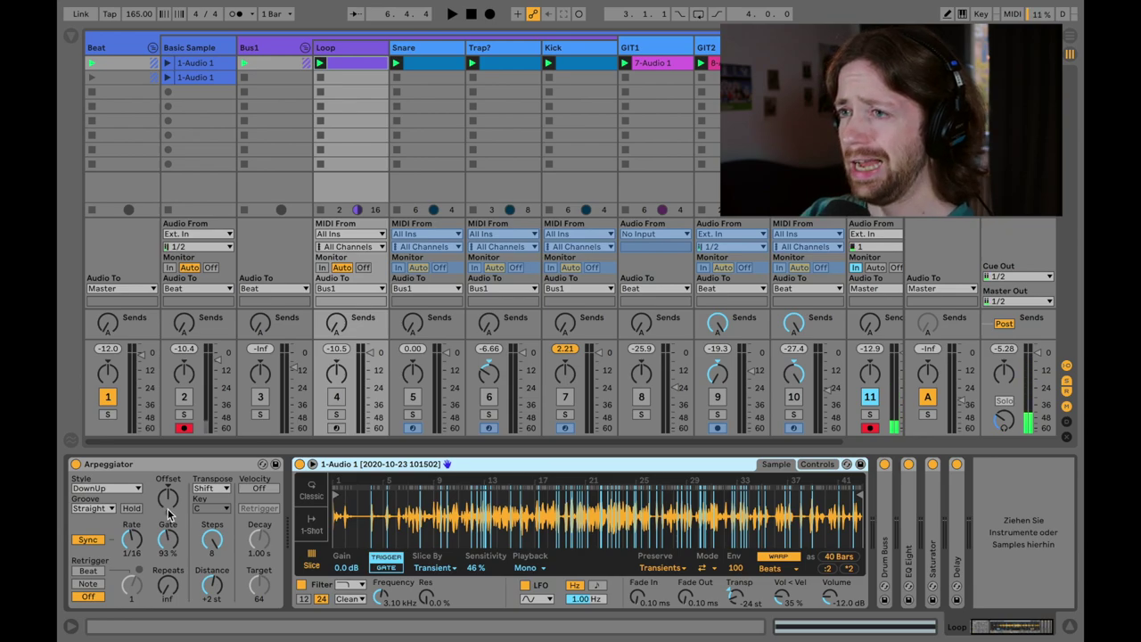
Unmute Loop and Bus1, and play the loop with Drum Buss, EQ Eight, Saturator and Delay bypassed
click(337, 397)
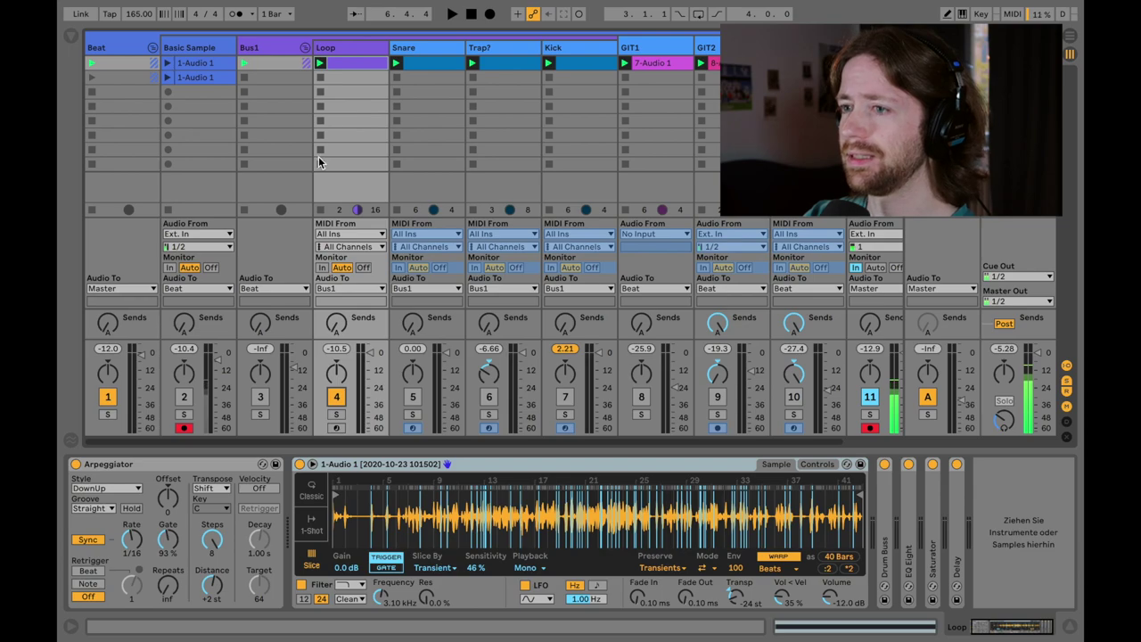
click(261, 397)
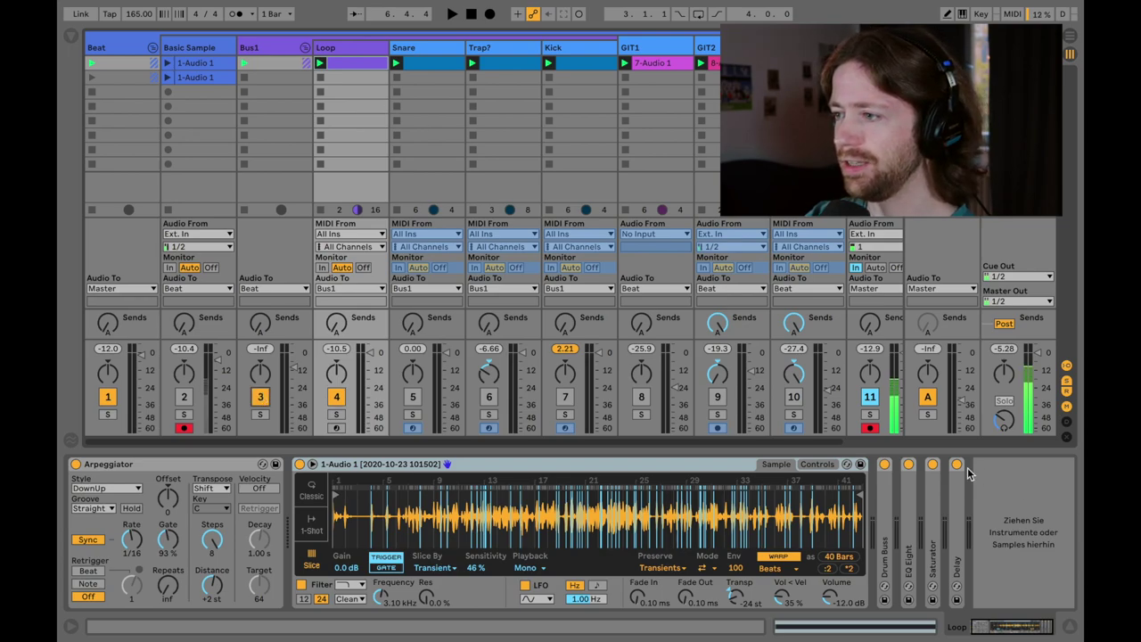
click(908, 465)
click(884, 465)
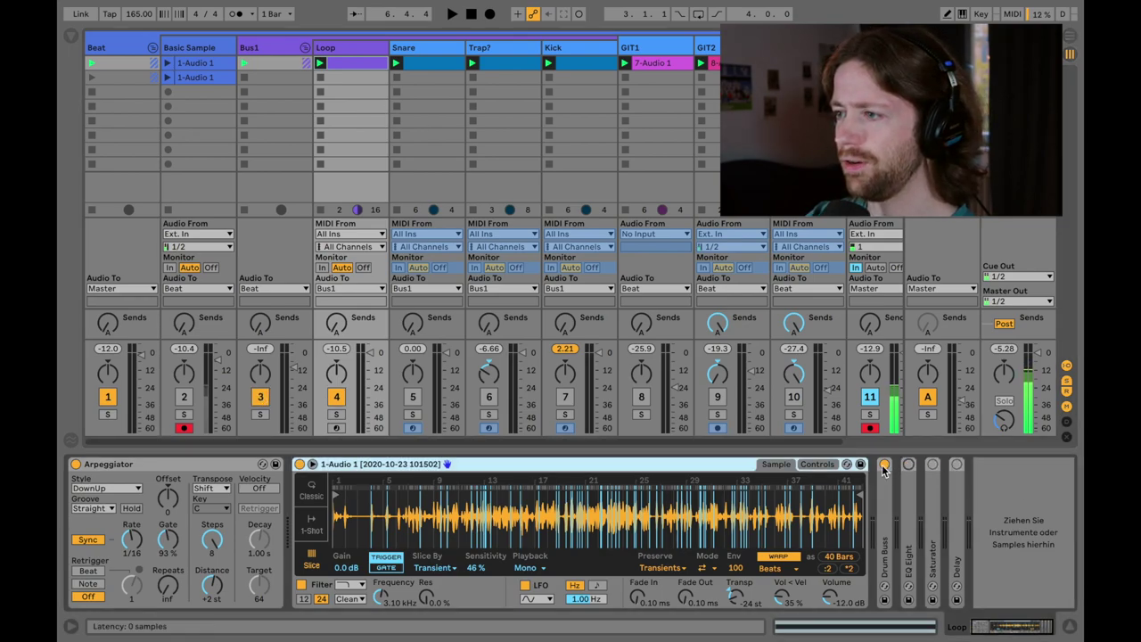
key(space)
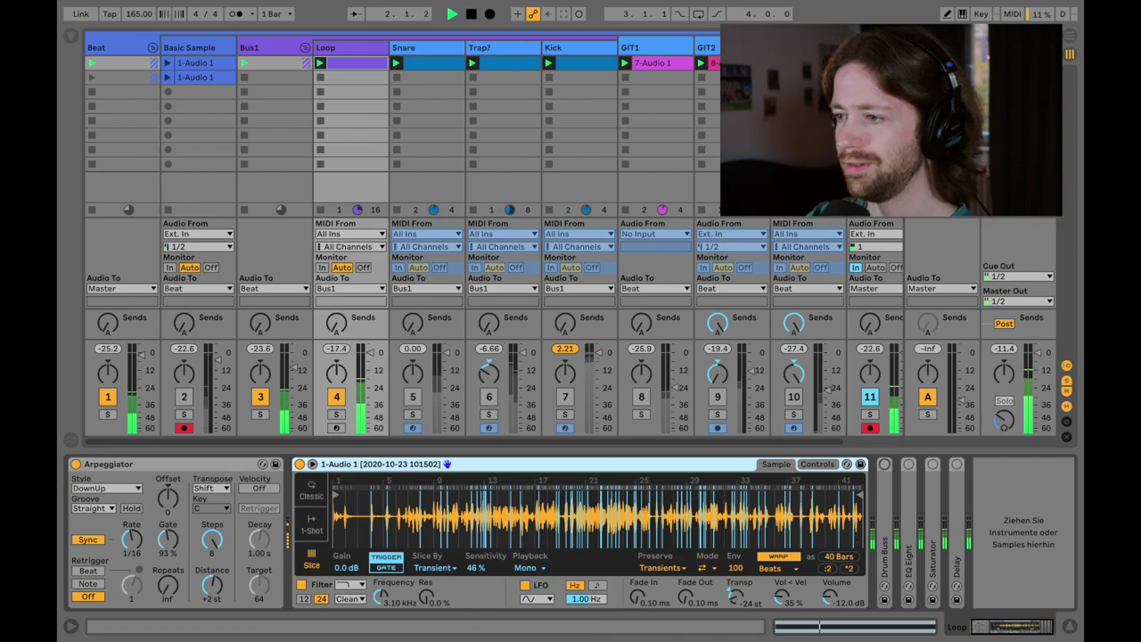
Try the Loop sampler's volume at 4.57 dB during playback, and return it to -12.0 dB
drag(837, 589, 837, 541)
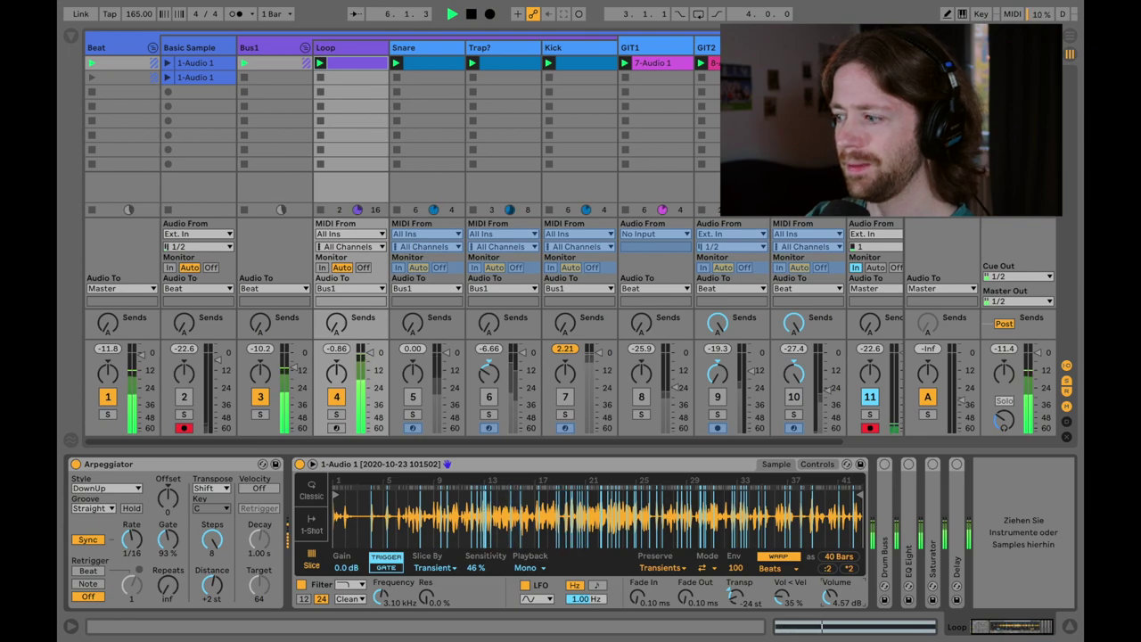
drag(836, 541, 829, 612)
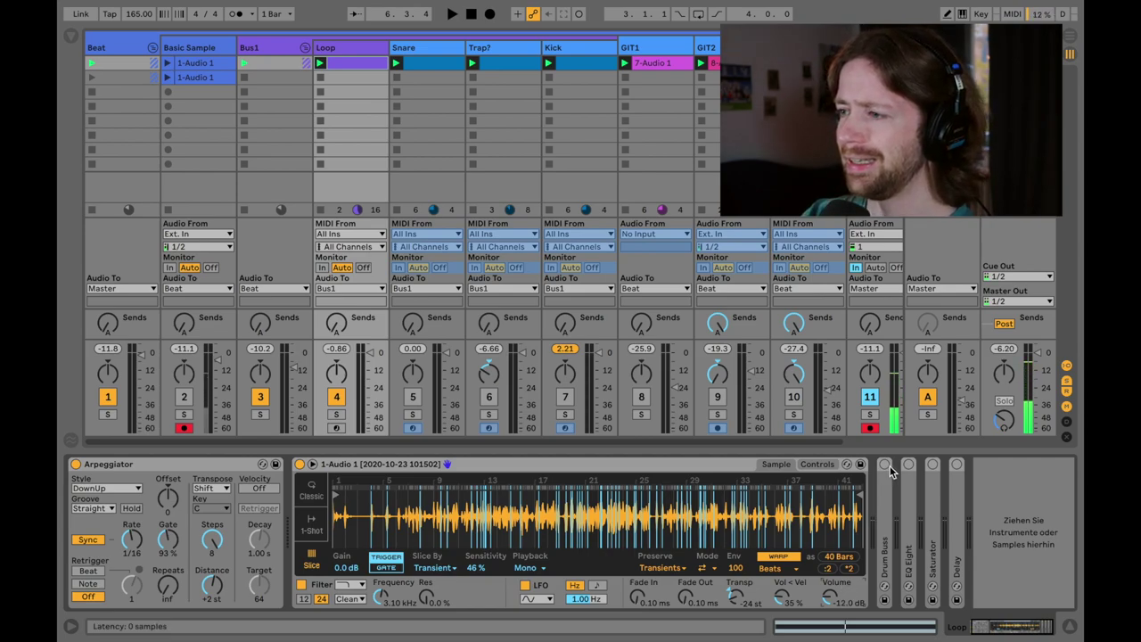
Fold the Loop track's sampler, and enable and unfold Drum Buss to hear it during playback
double_click(675, 464)
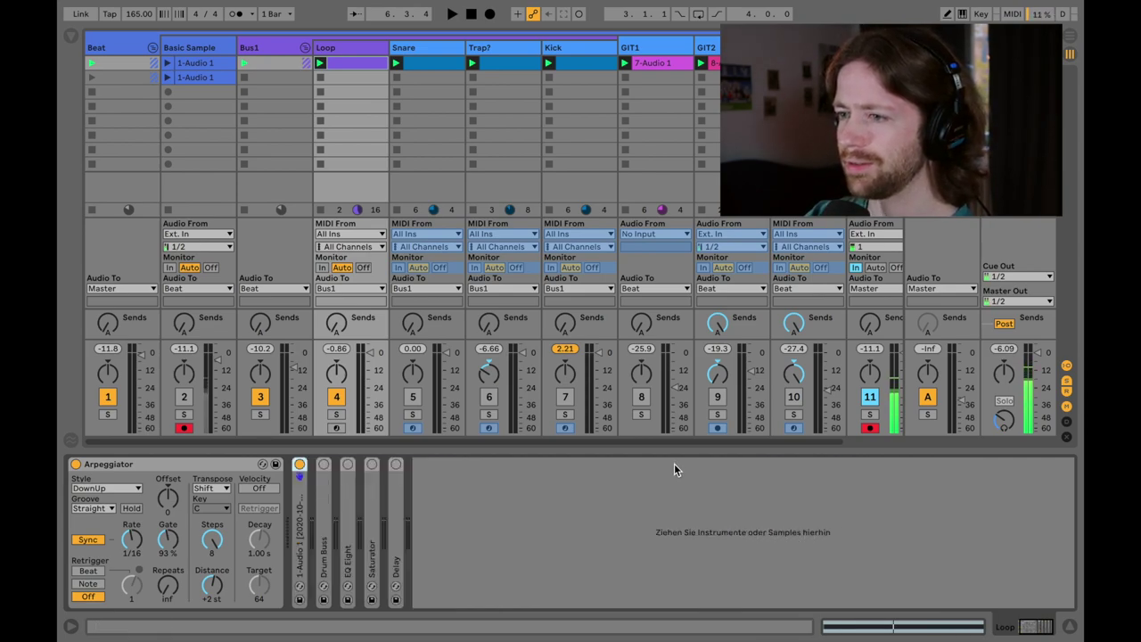
double_click(328, 469)
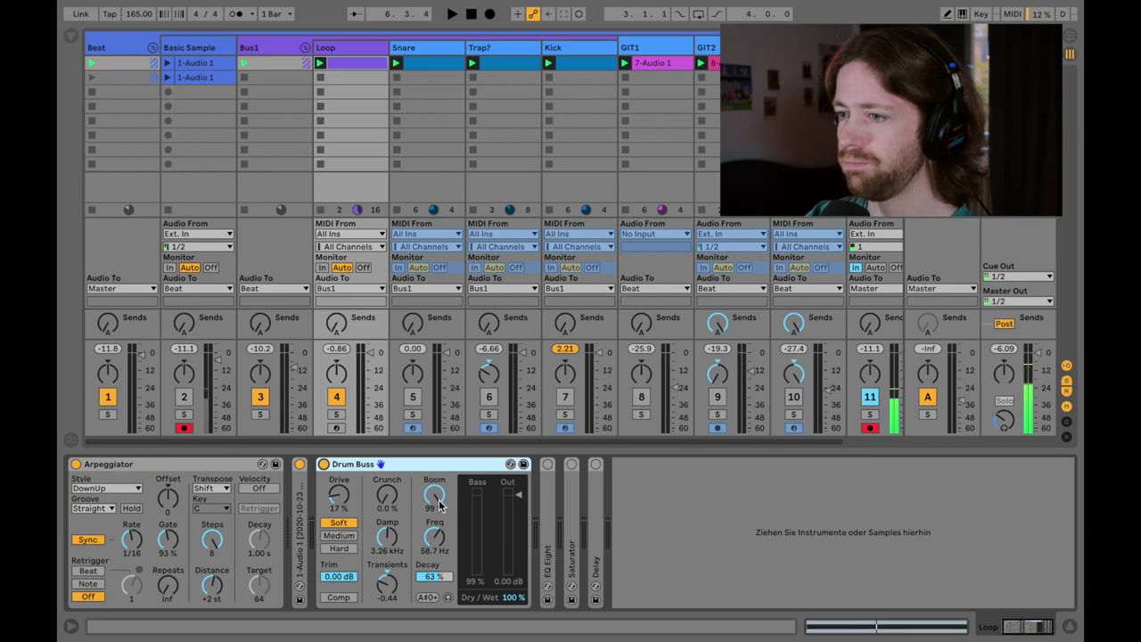
key(space)
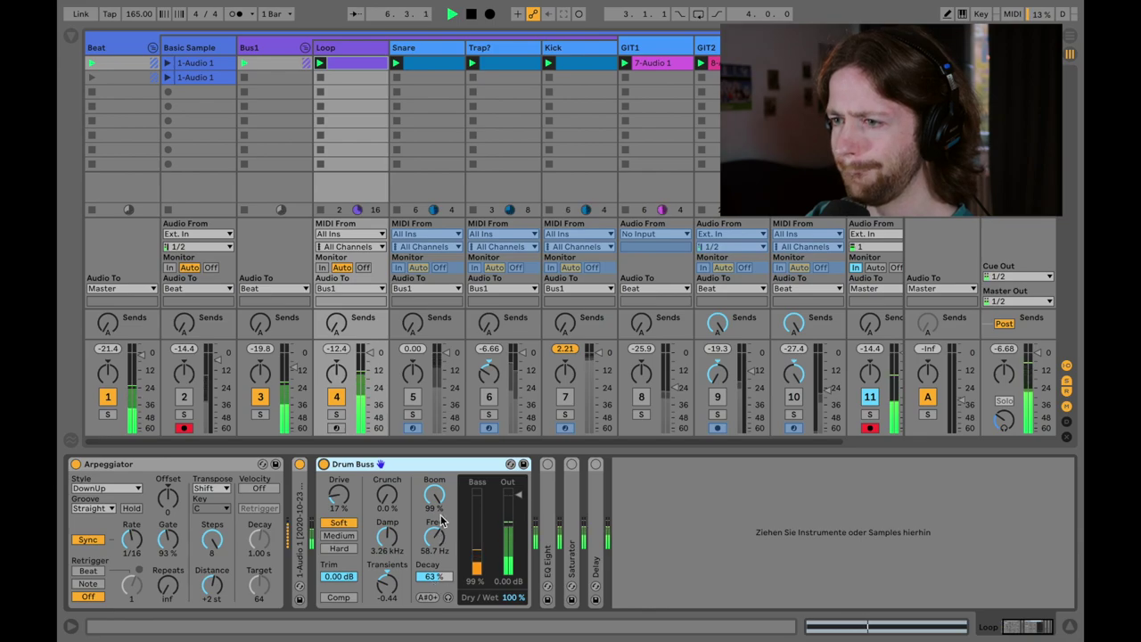
Enable Saturator and EQ Eight on the Loop track, and examine the EQ Eight curve before folding it again
click(572, 466)
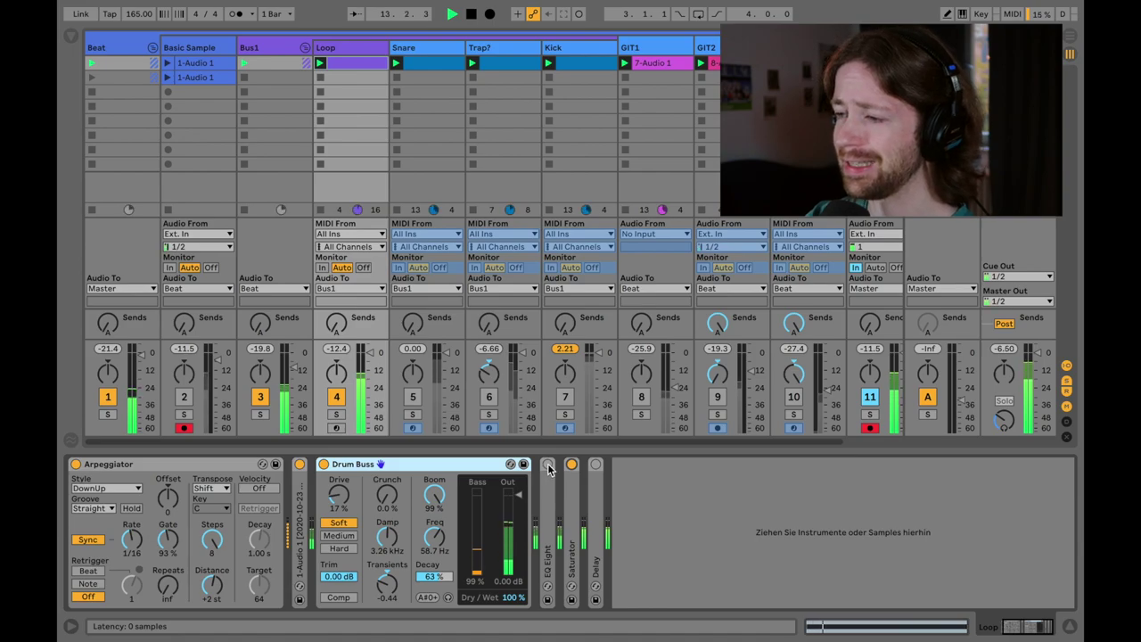
click(547, 465)
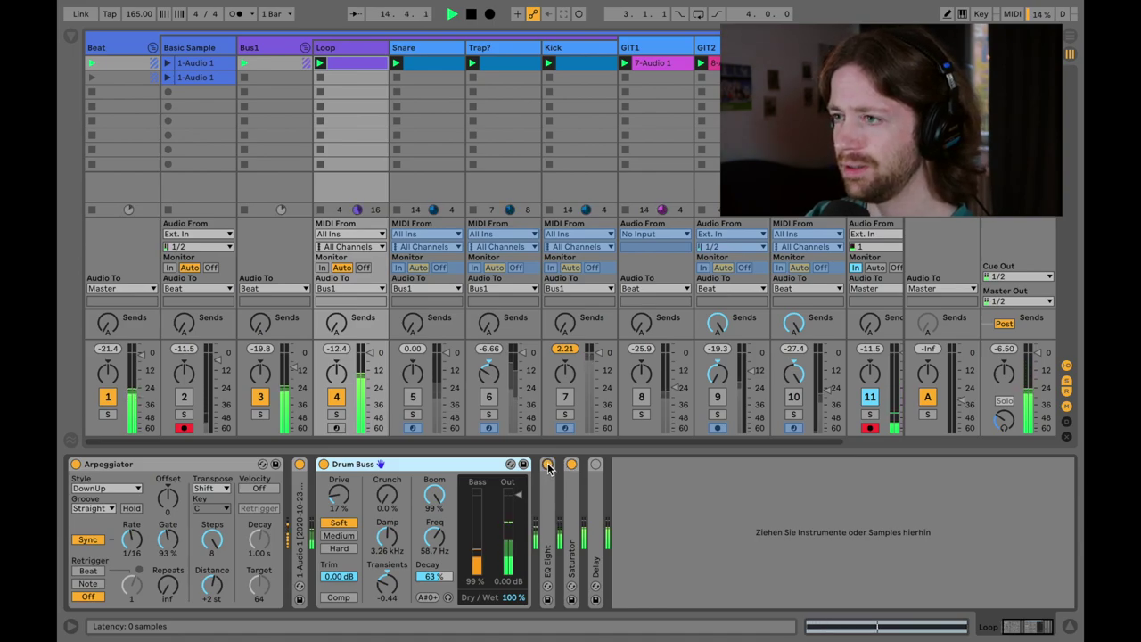
click(548, 465)
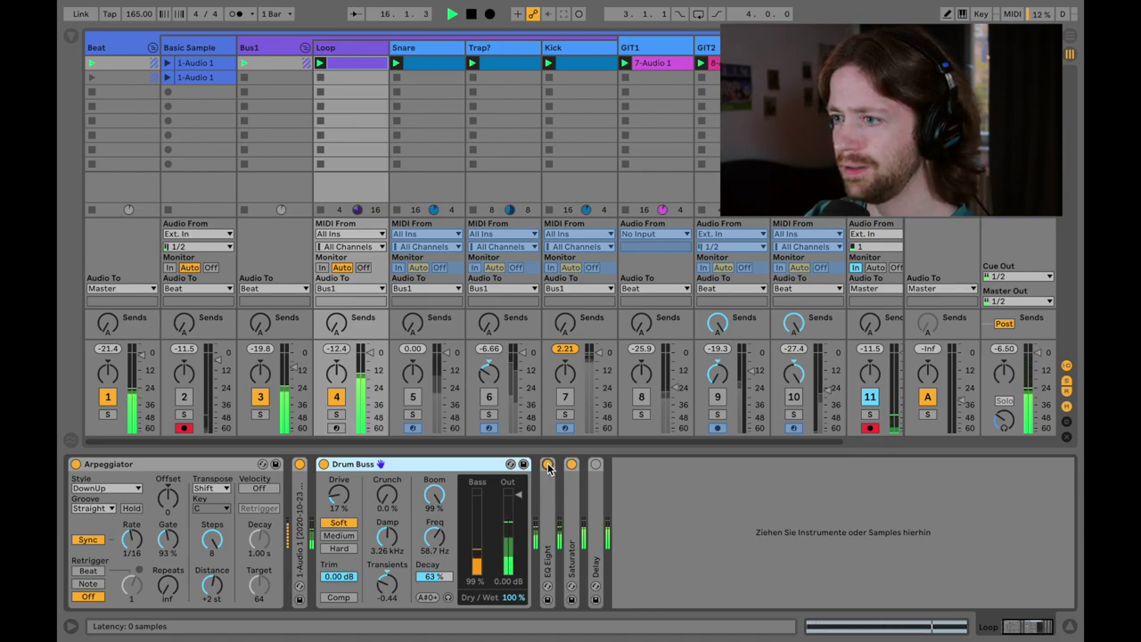
double_click(549, 498)
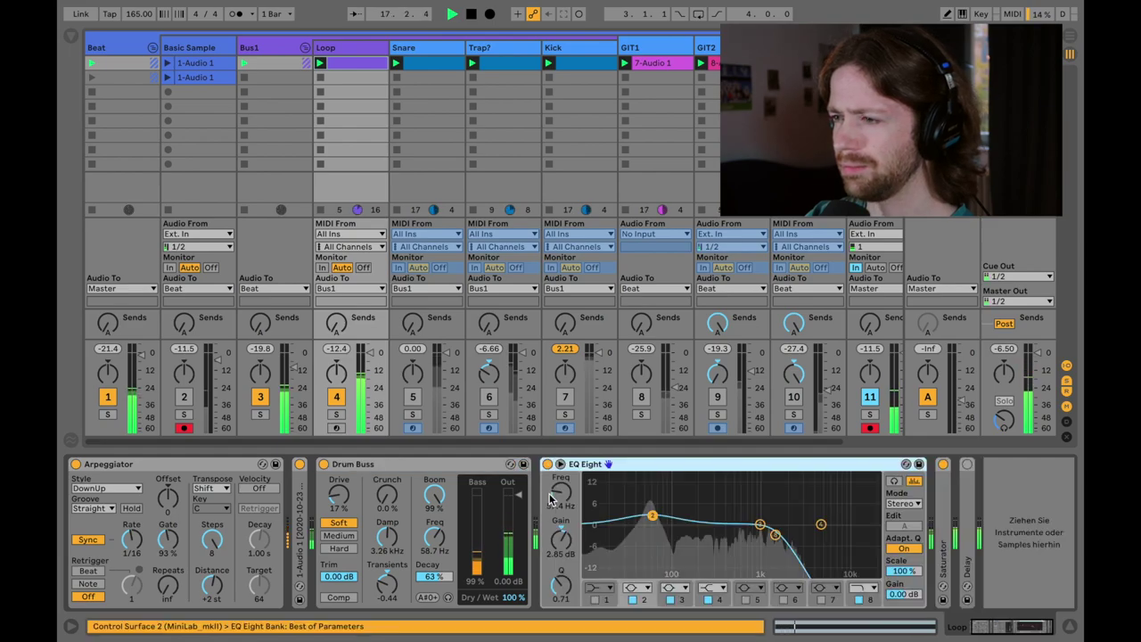
double_click(619, 465)
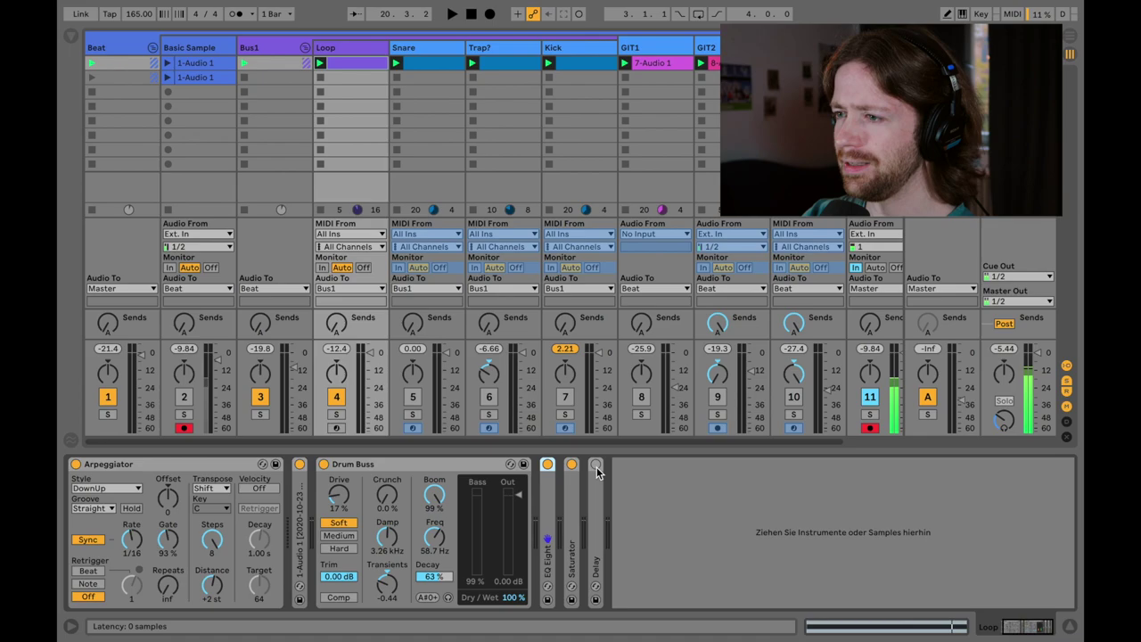
Restart playback and enable the Delay on the Loop track
key(space)
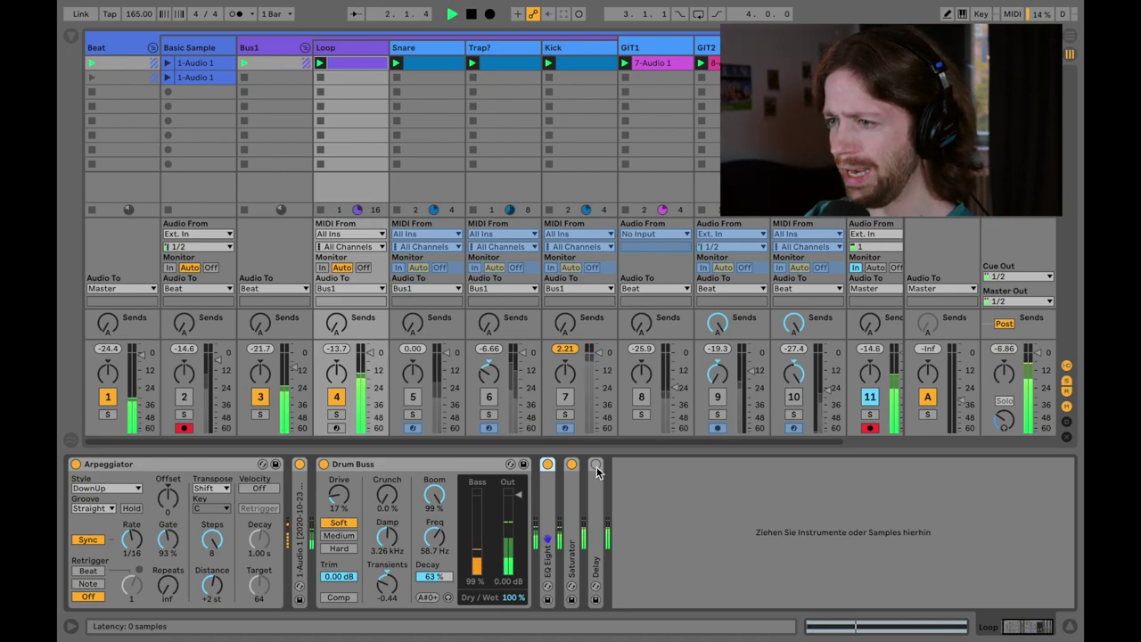
click(597, 471)
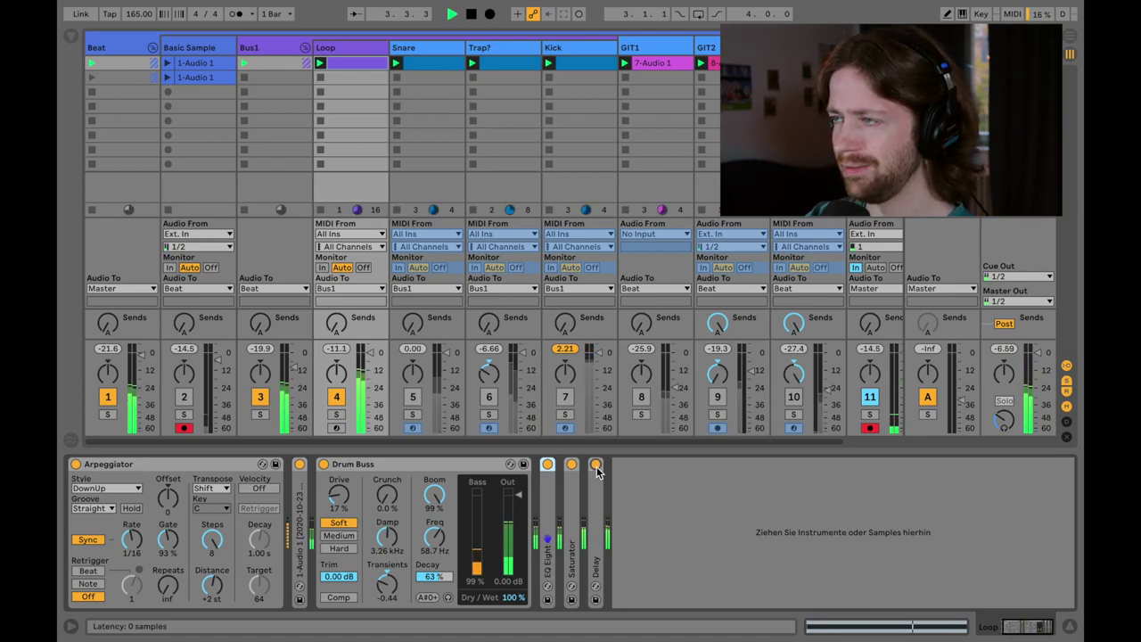
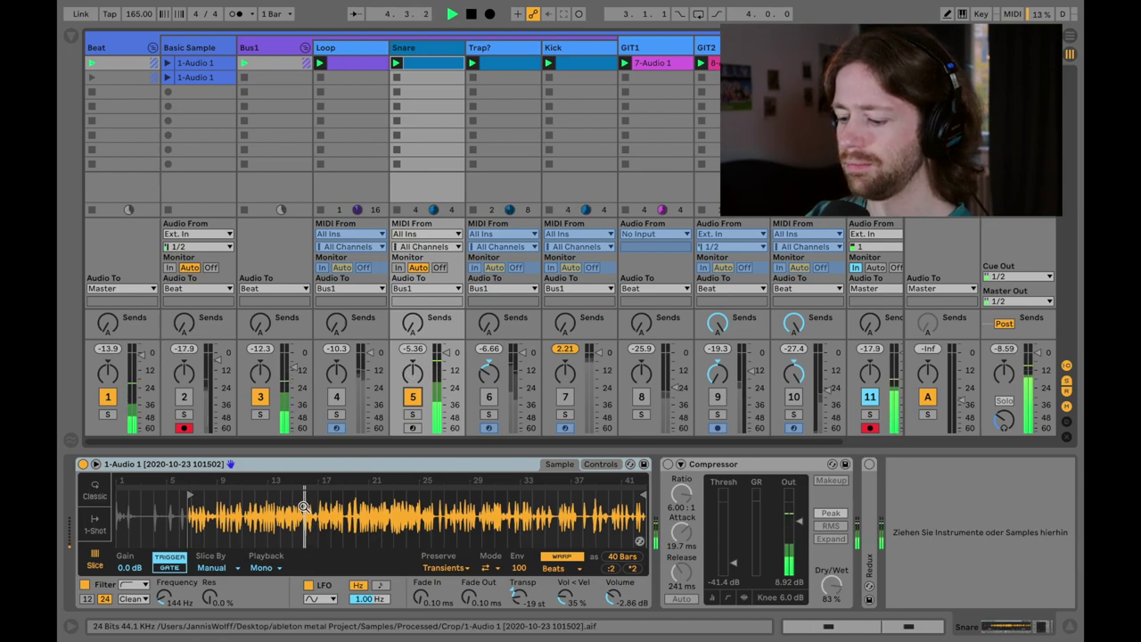
Zoom in on the Snare track's sample slice, enable its Compressor with Dry/Wet at 75 %, and enable Redux
drag(307, 499, 255, 527)
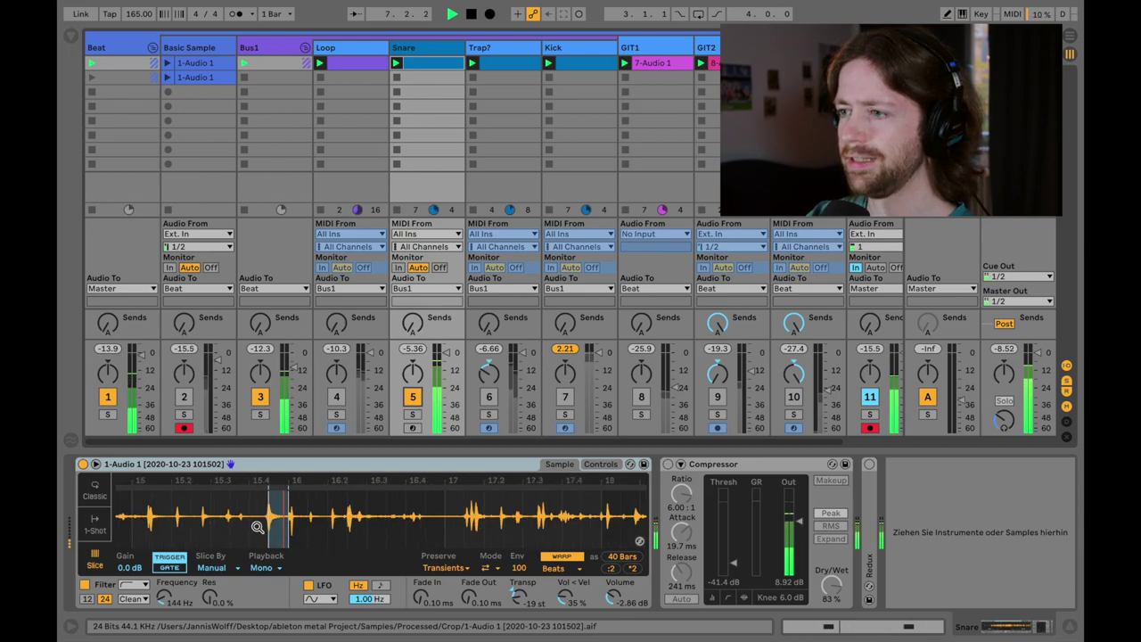
click(667, 464)
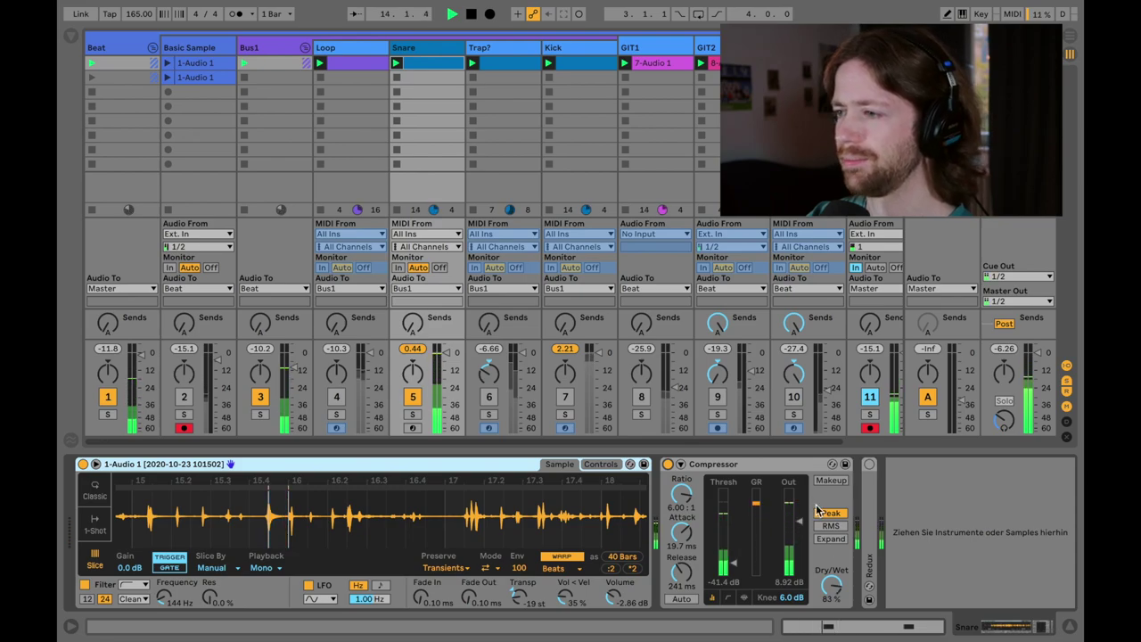
mouse_move(831, 586)
mouse_down()
mouse_move(831, 613)
mouse_move(831, 597)
mouse_up()
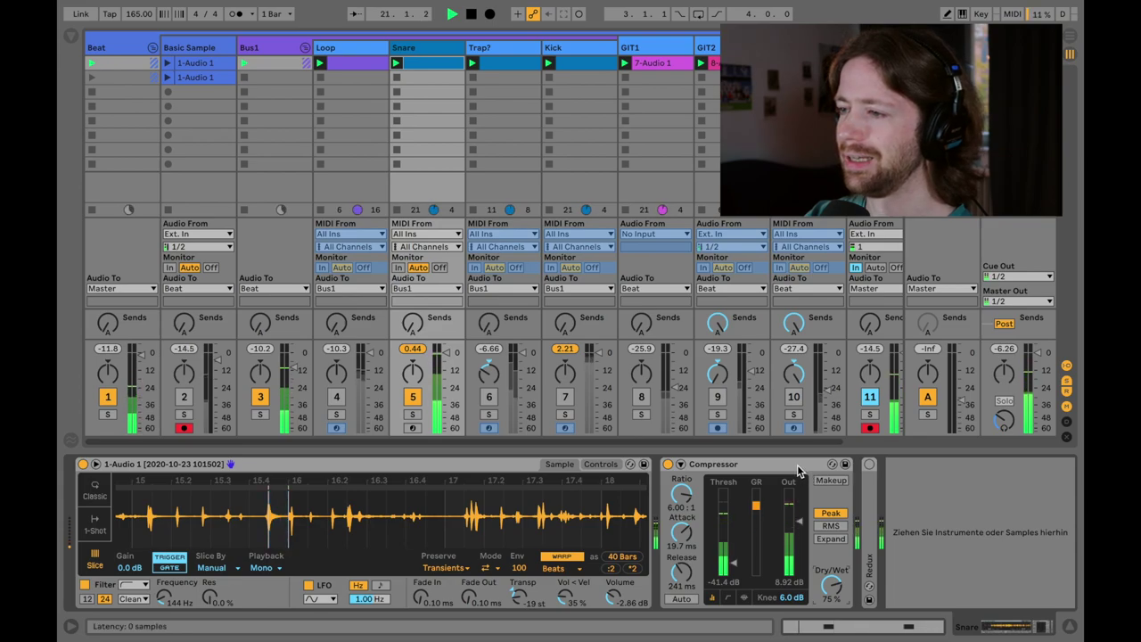
click(869, 465)
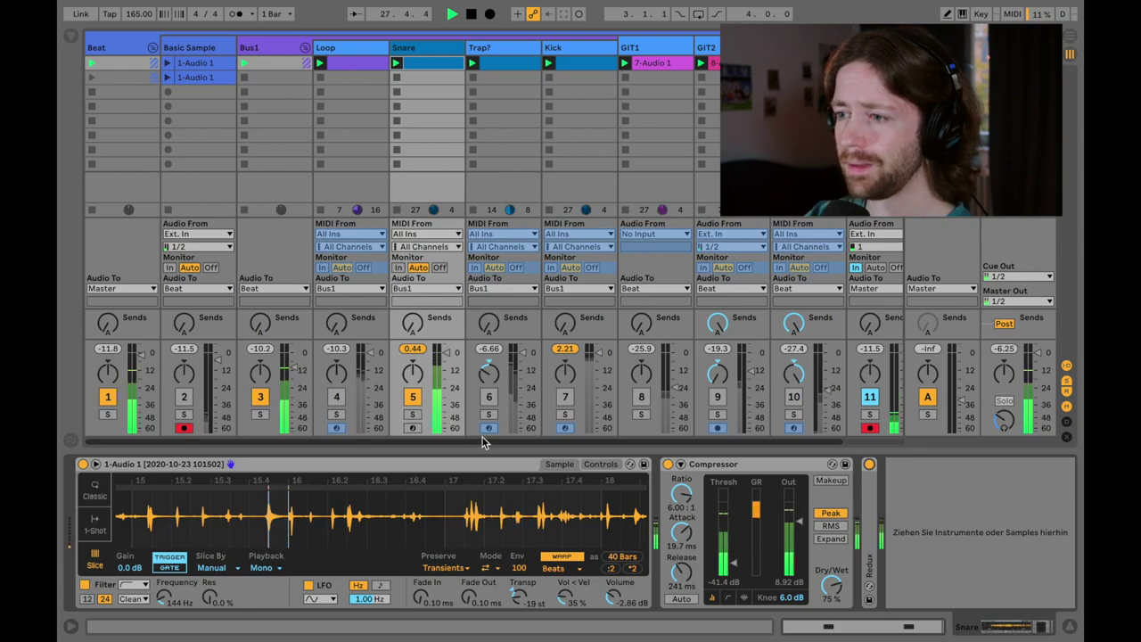
drag(521, 605, 521, 587)
right_click(520, 593)
key(Escape)
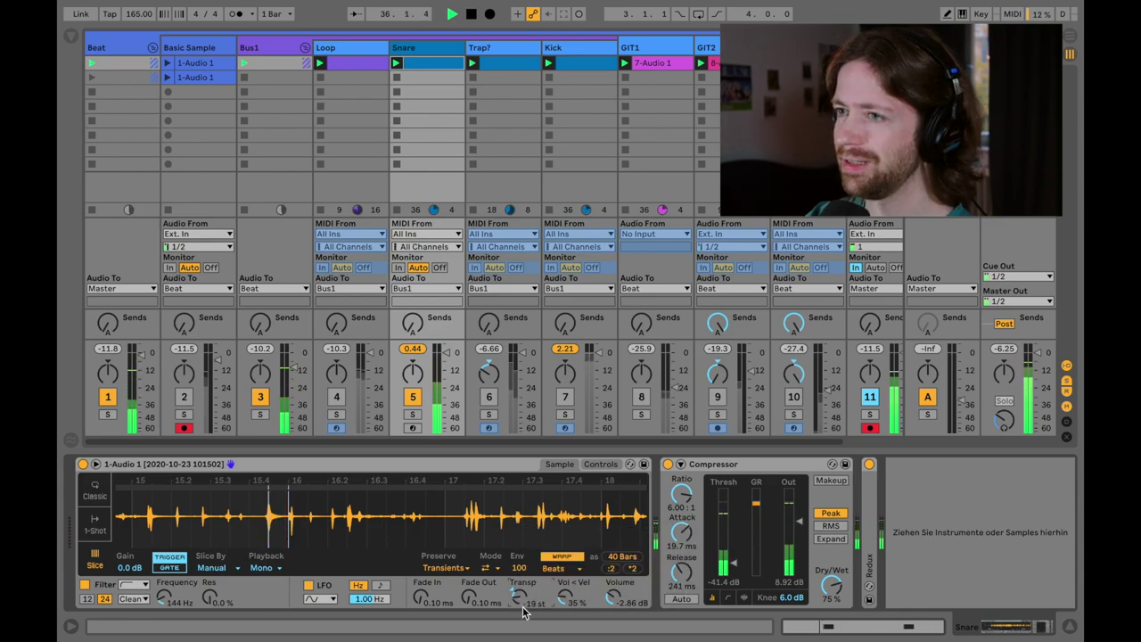
View the Loop track's device chain, and return to the Snare track's sampler to examine its slice
click(344, 48)
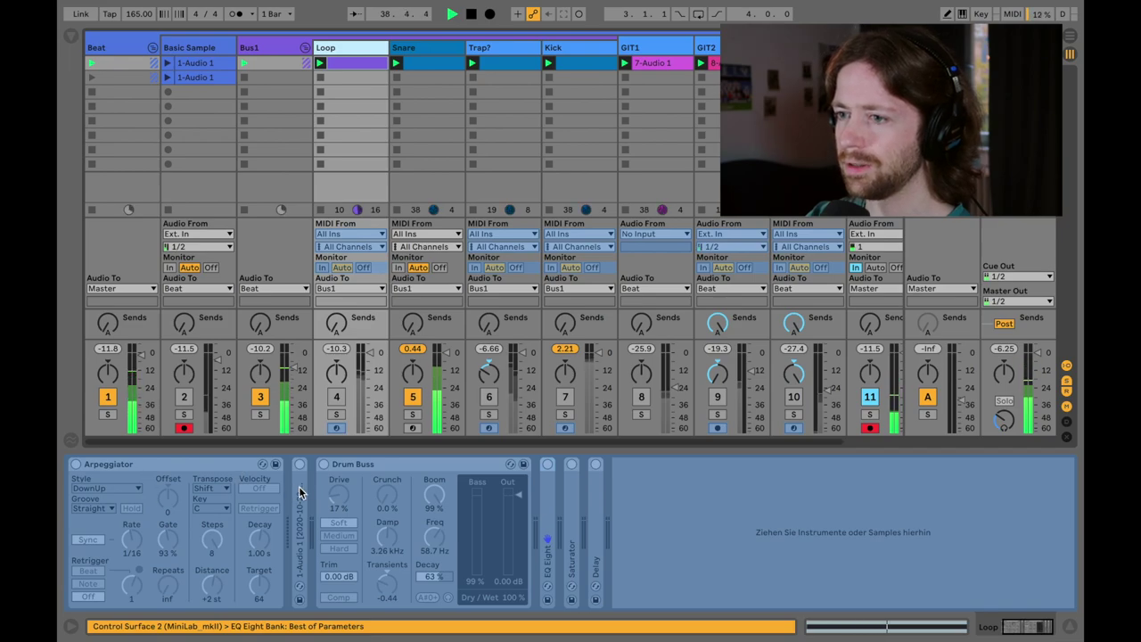
click(425, 64)
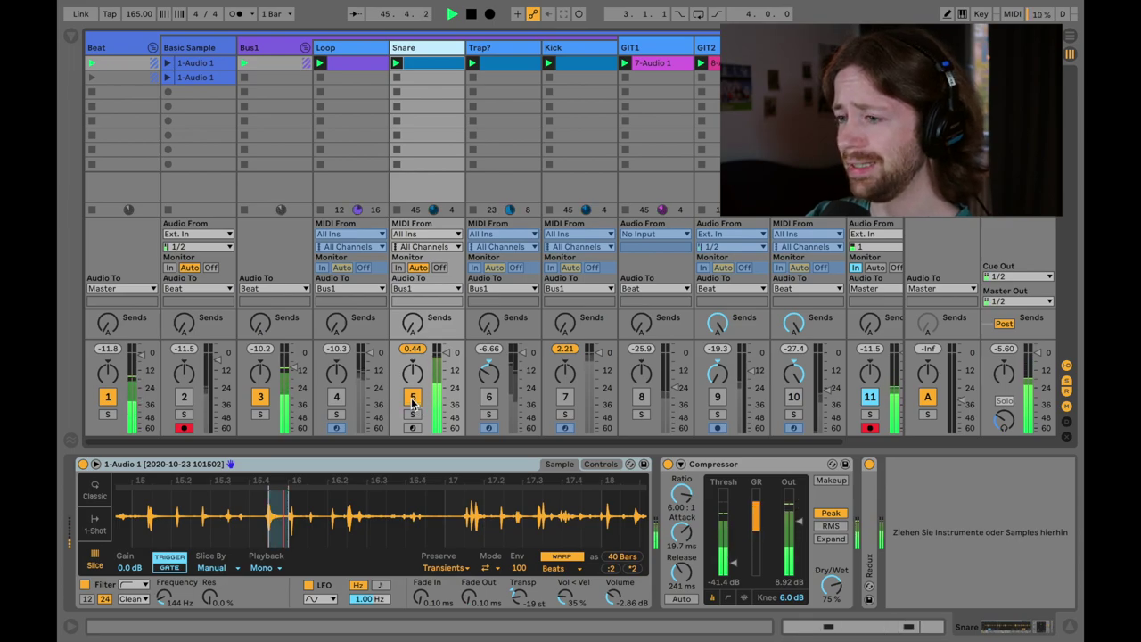
scroll(520, 602, up, 4)
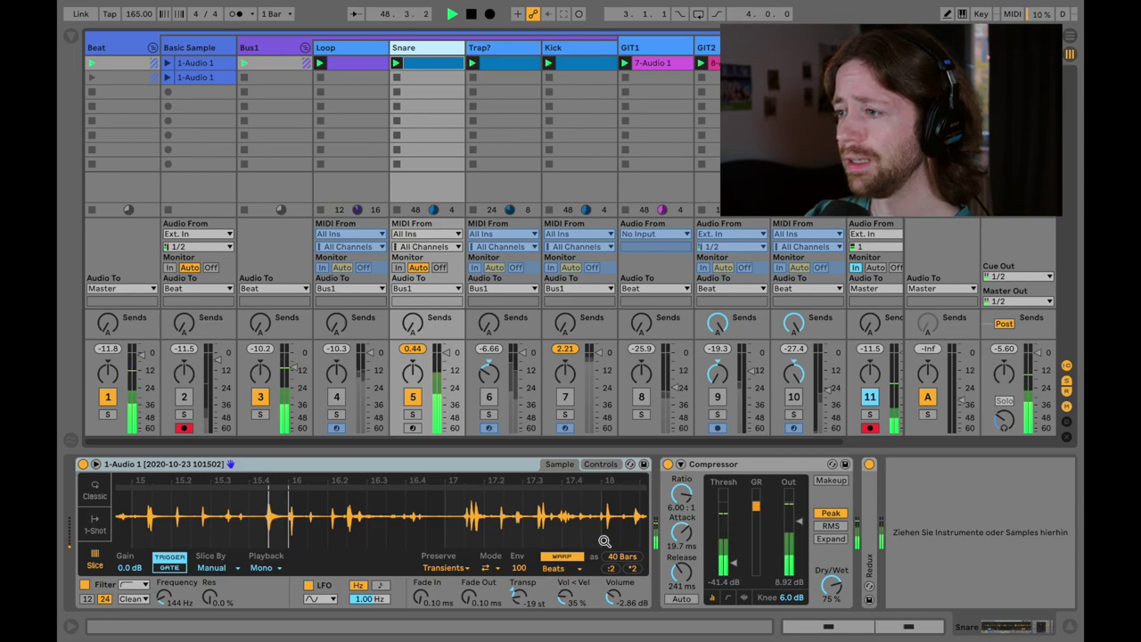
Activate the Loop track so it plays together with the Snare, and stop playback
click(336, 402)
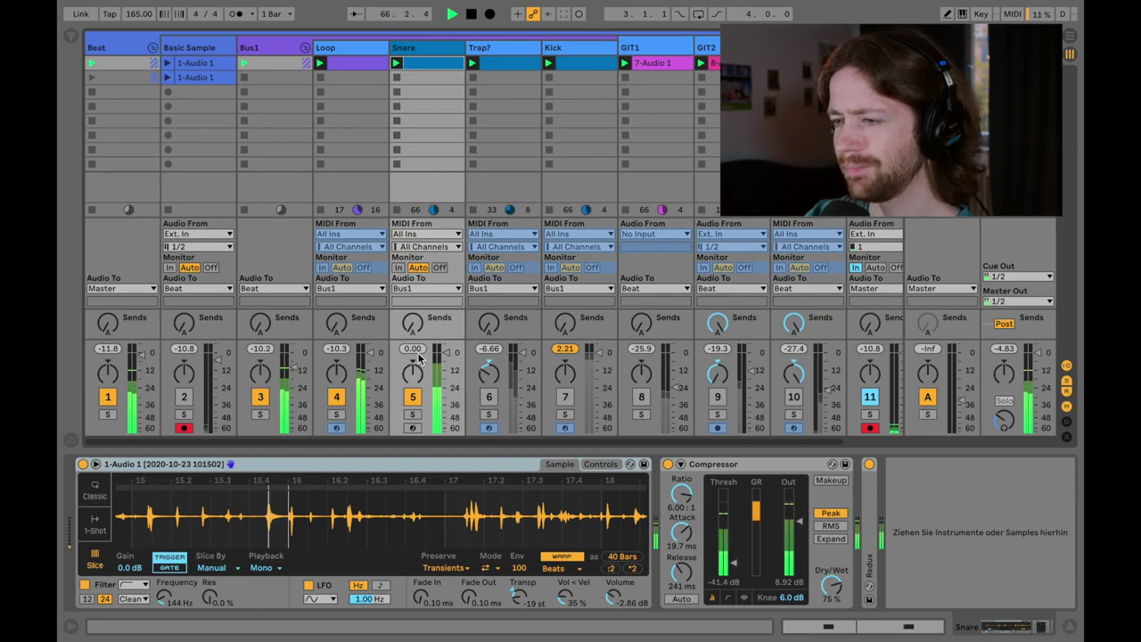
key(space)
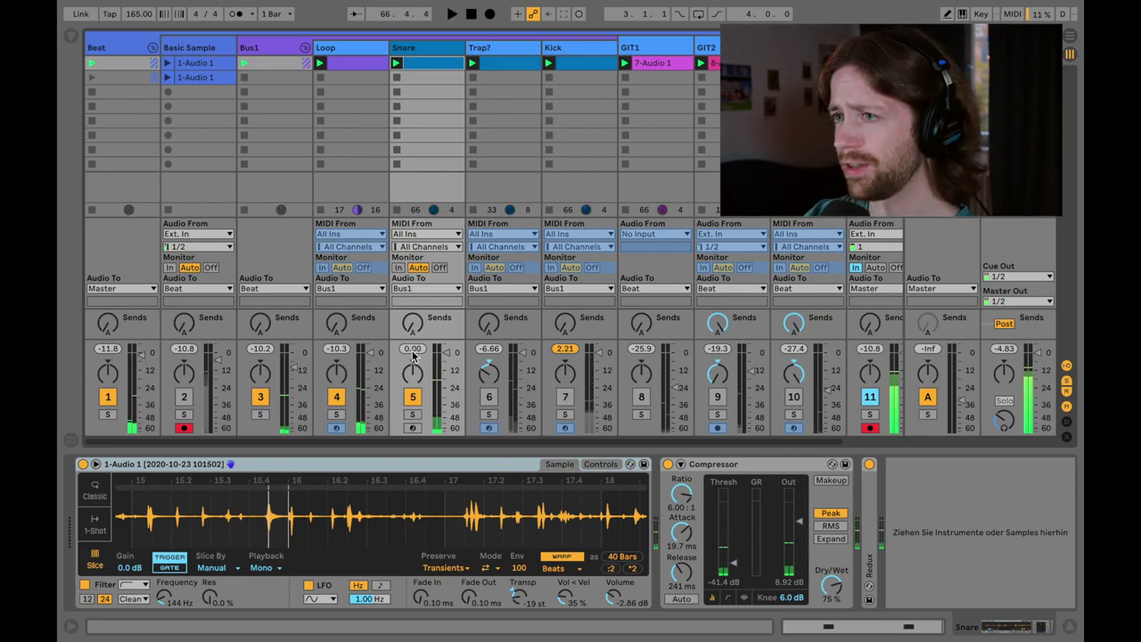
Isolate the Trap? track by muting the Snare and Loop tracks, show its sampler, and start playback
click(500, 55)
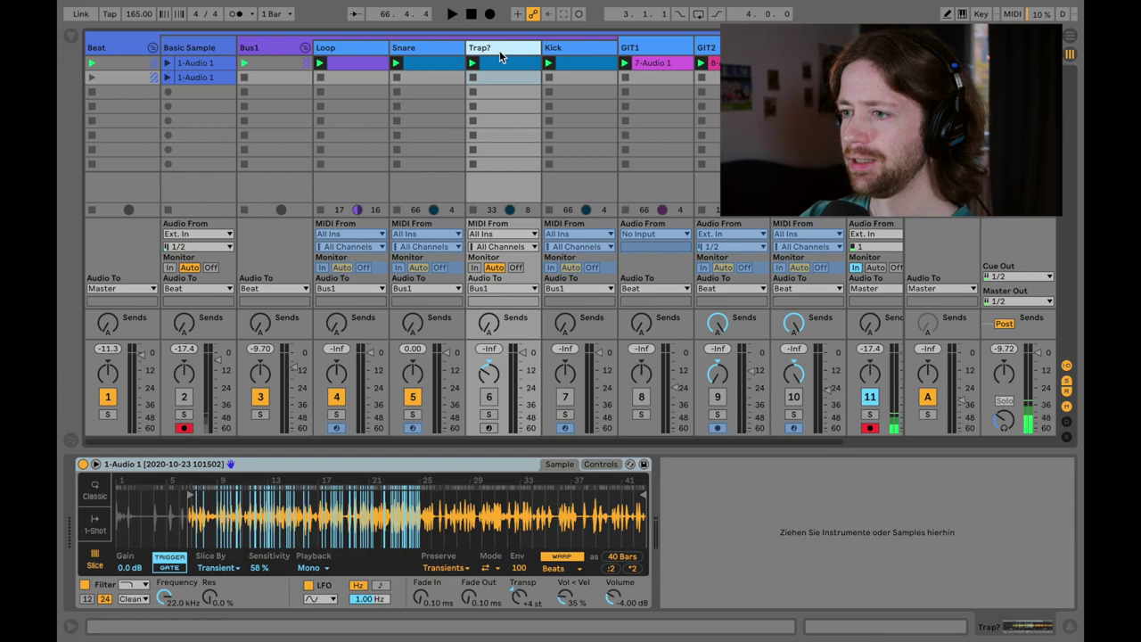
click(413, 402)
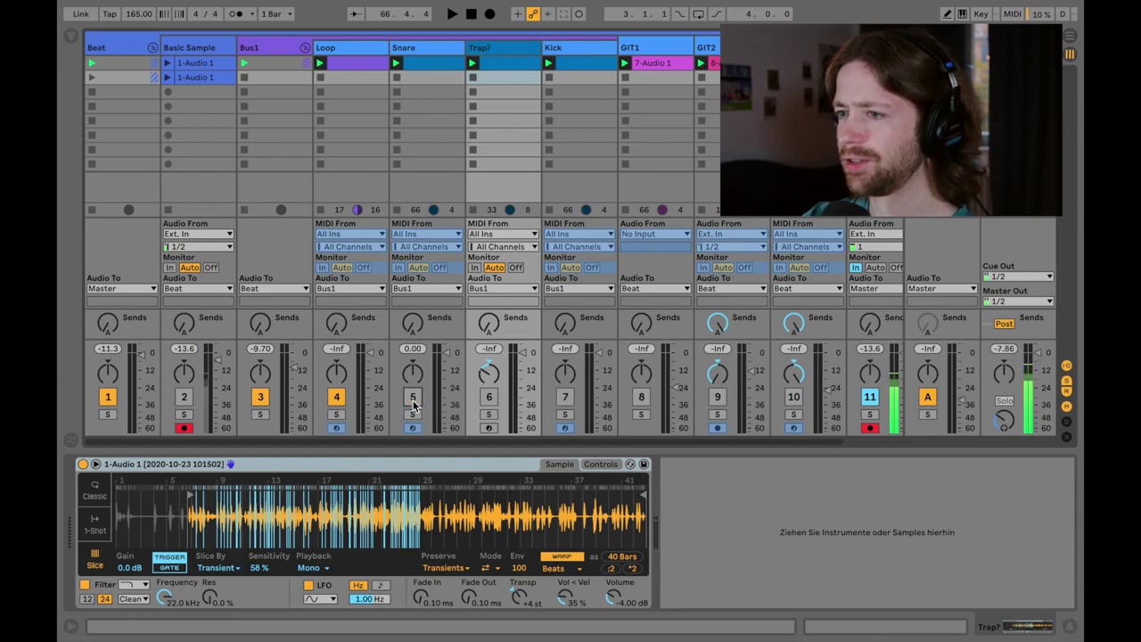
click(342, 400)
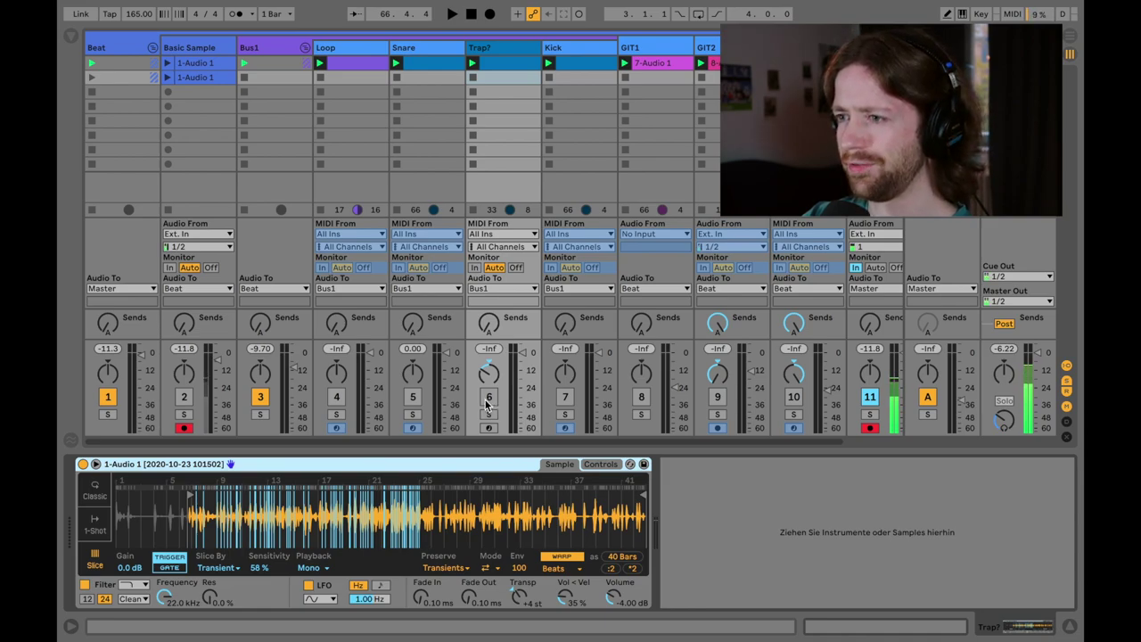
click(487, 398)
click(493, 47)
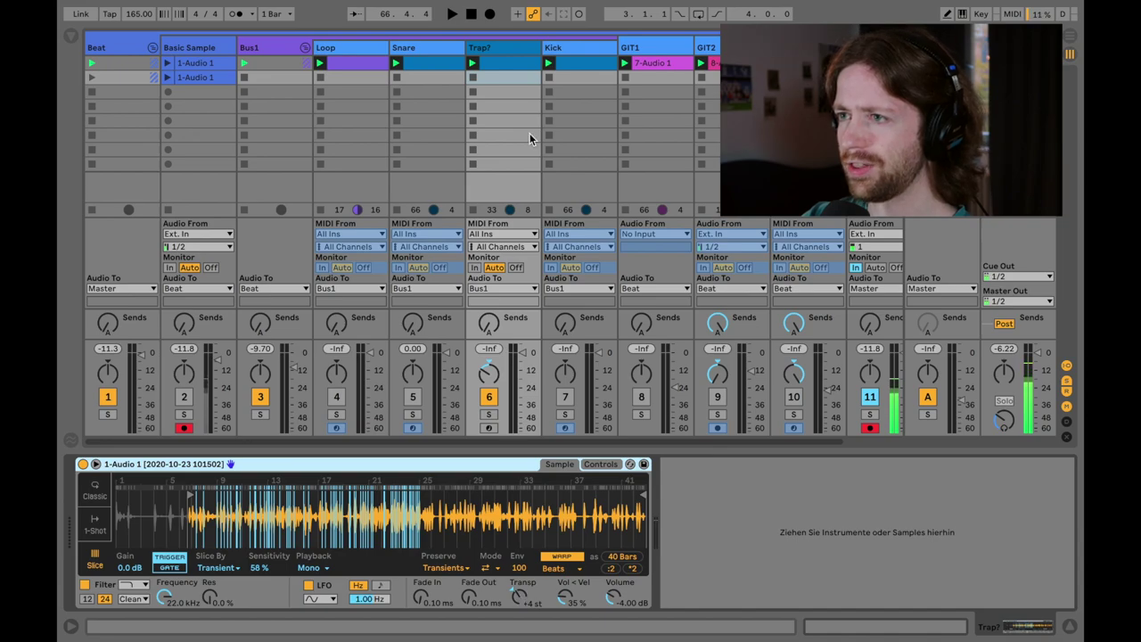
key(space)
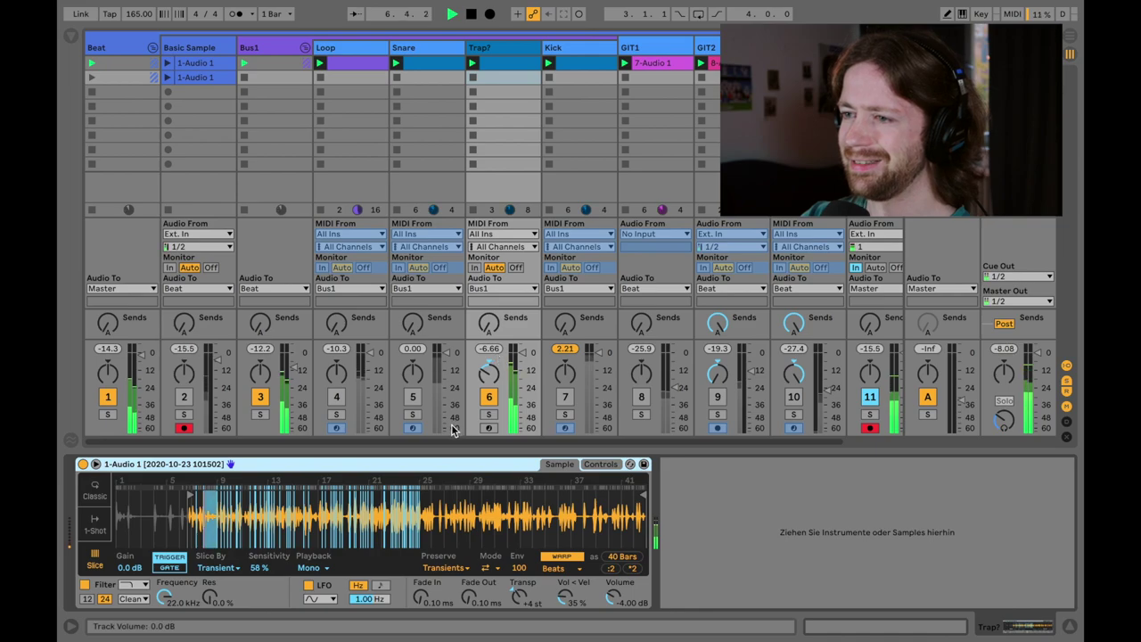
Reactivate the Snare and Loop tracks alongside Trap?, and set the Trap? sampler's volume to 0.57 dB
click(414, 398)
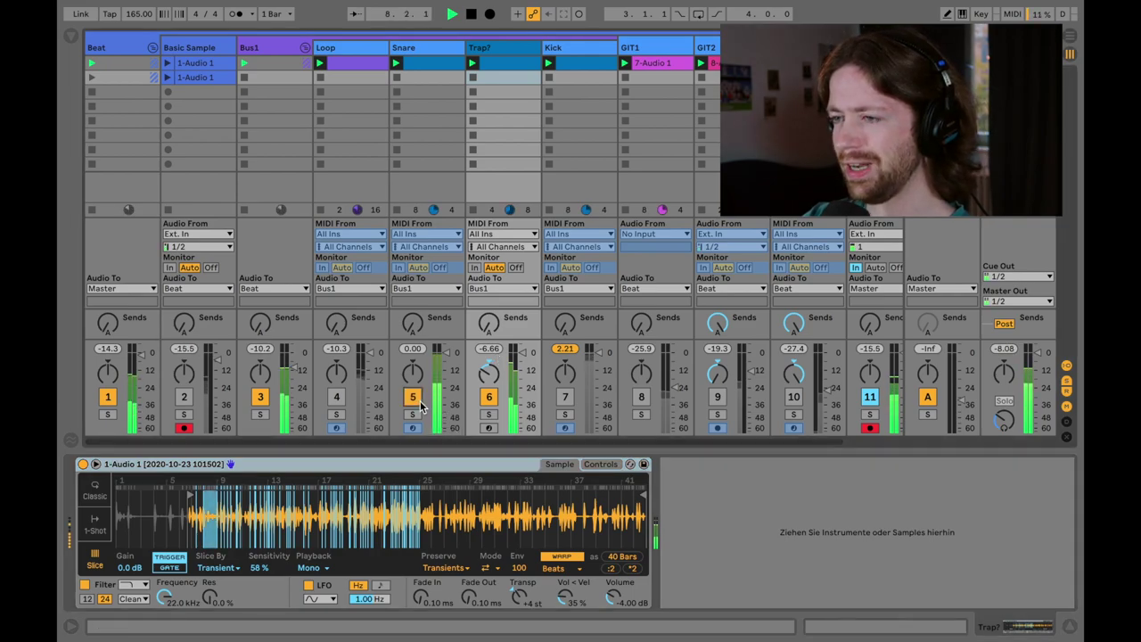
click(338, 397)
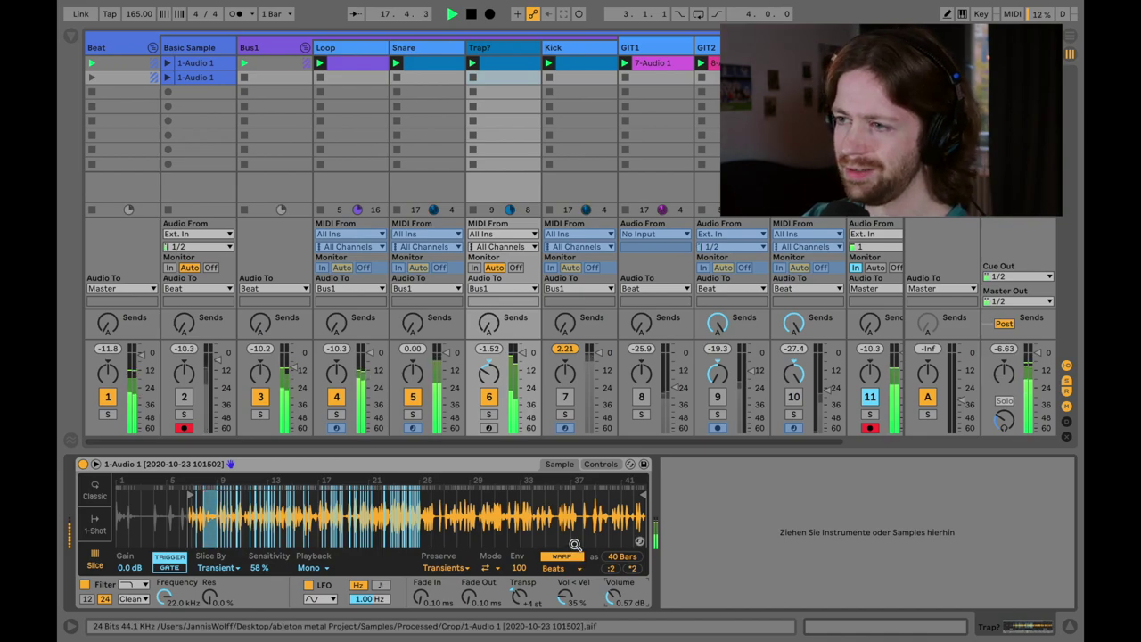
Reset the Kick's peak level, stop playback, and isolate the Kick track with Loop, Snare and Trap? muted
click(564, 349)
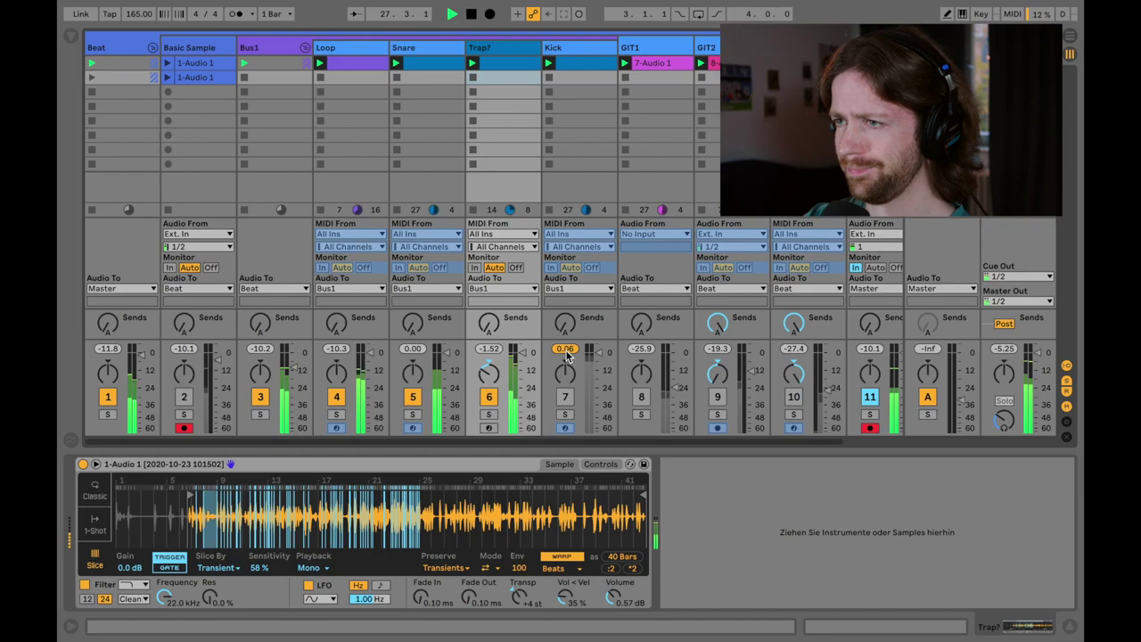
key(space)
click(559, 399)
click(565, 398)
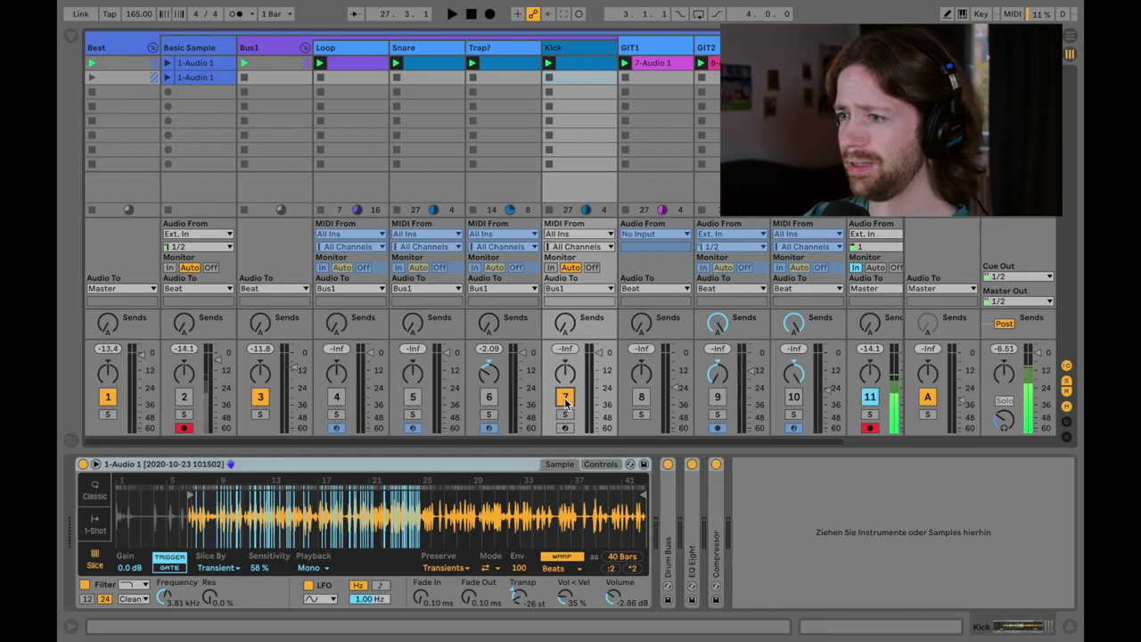
Open the Kick track's MIDI clip, check its grid options, and examine the pattern of D#2 notes
click(569, 64)
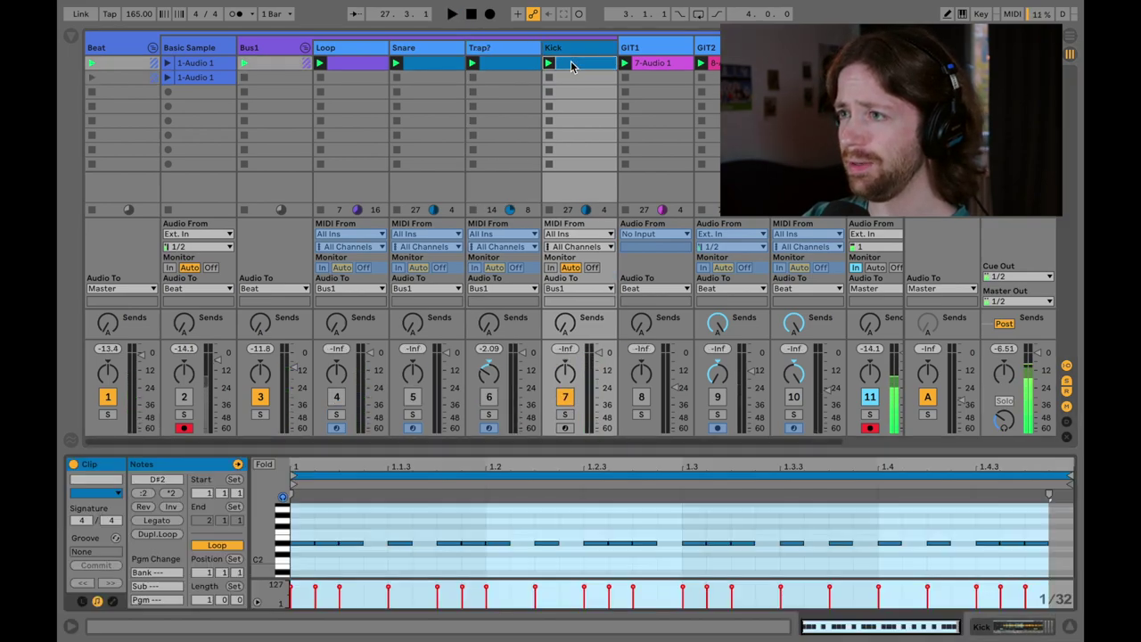
right_click(335, 529)
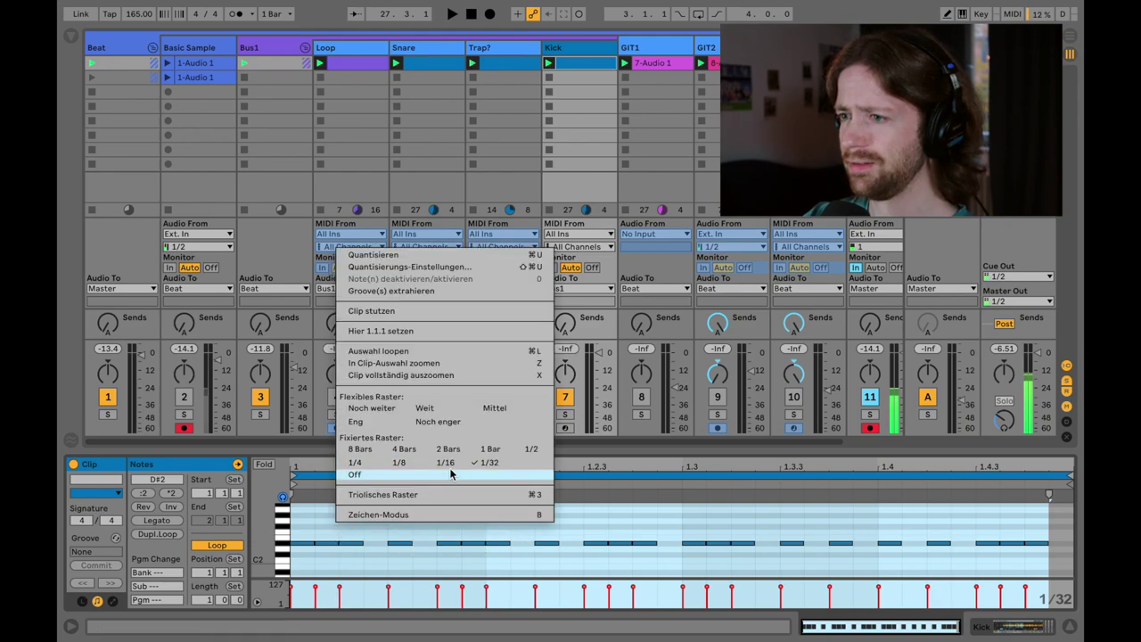
click(377, 556)
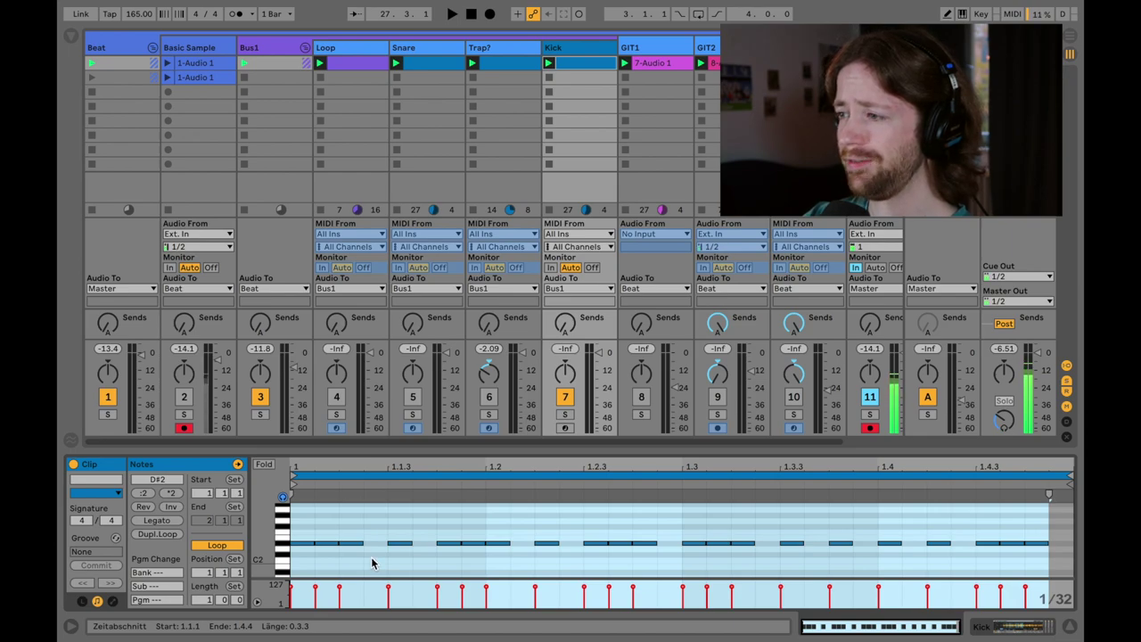
click(361, 541)
click(490, 543)
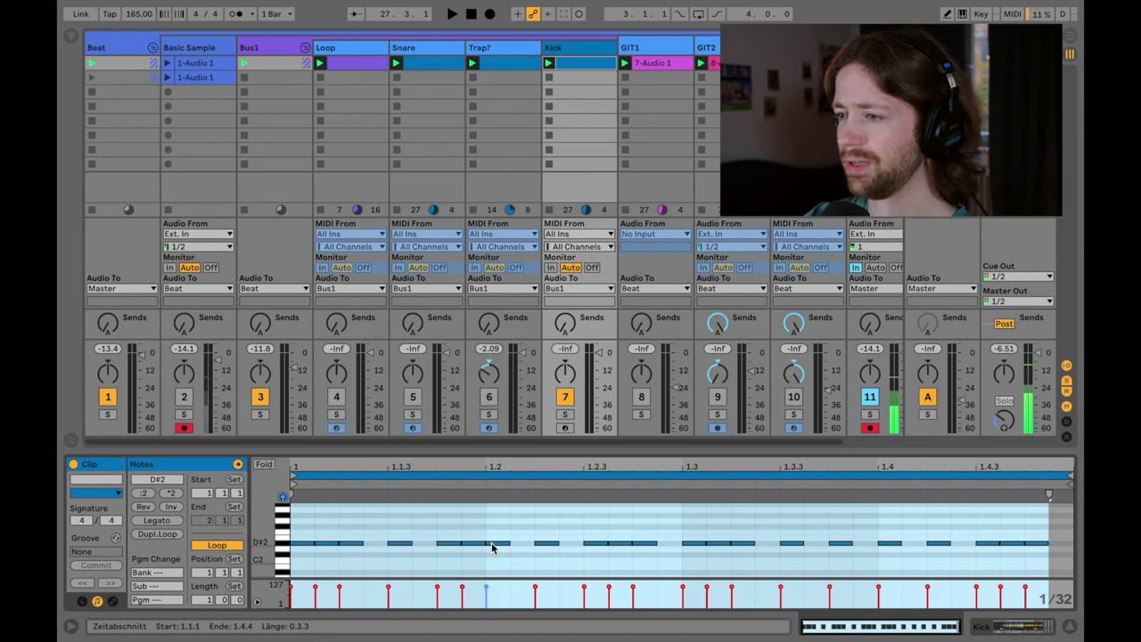
click(495, 550)
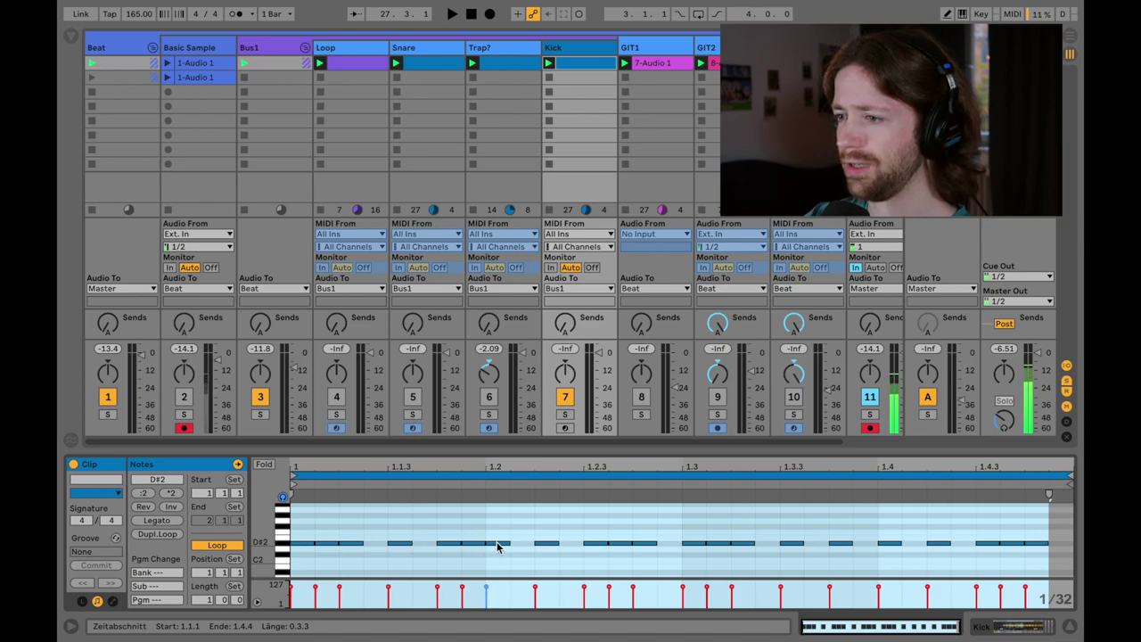
Disable Drum Buss, EQ Eight and Compressor on the Kick track, and play the unprocessed kick
click(577, 49)
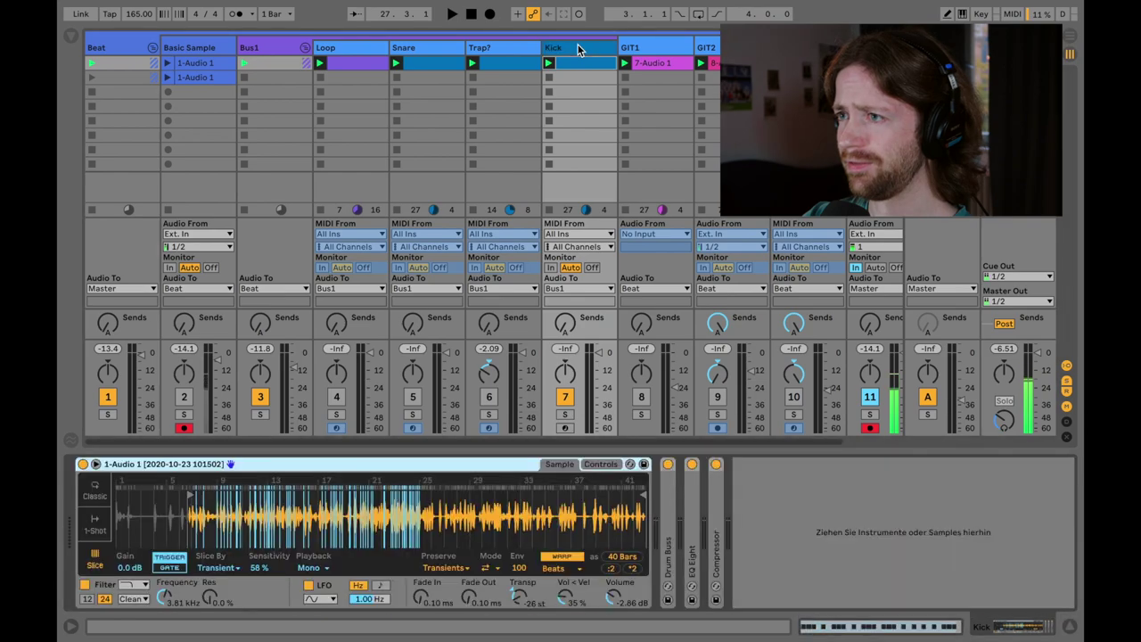
click(700, 468)
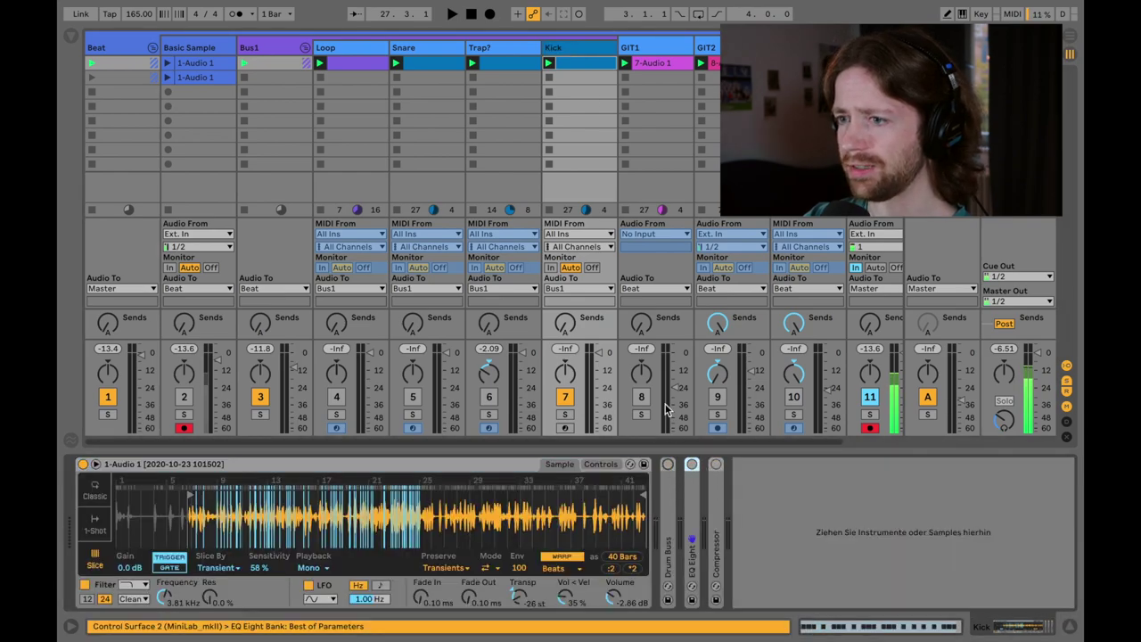
key(space)
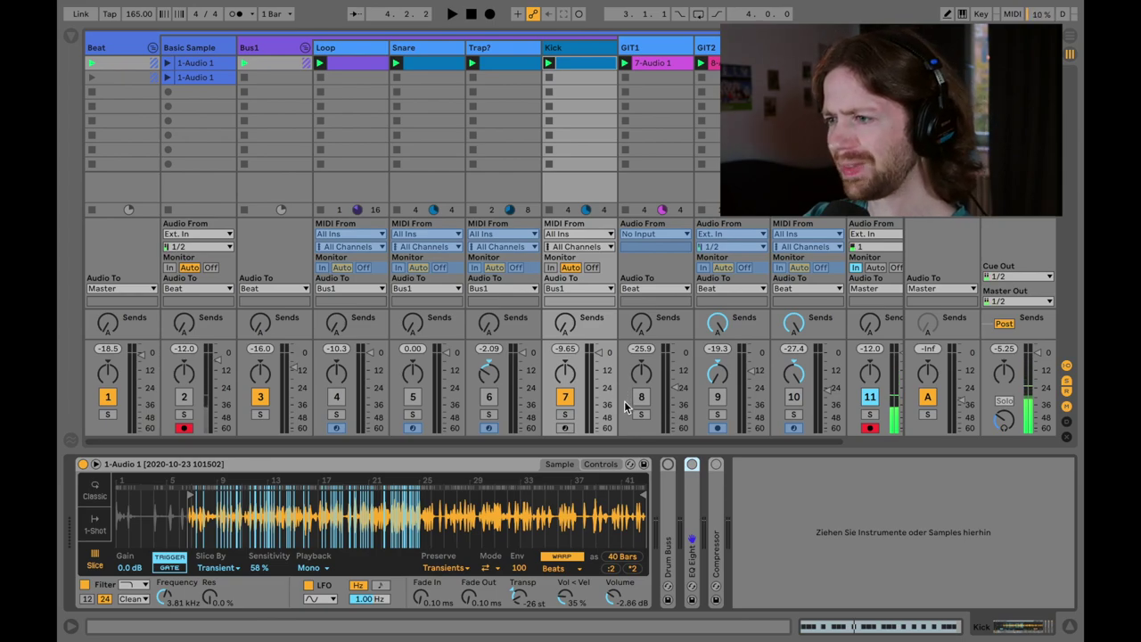
Unfold the Kick track's Drum Buss, enable it during playback, and fold it again
double_click(667, 491)
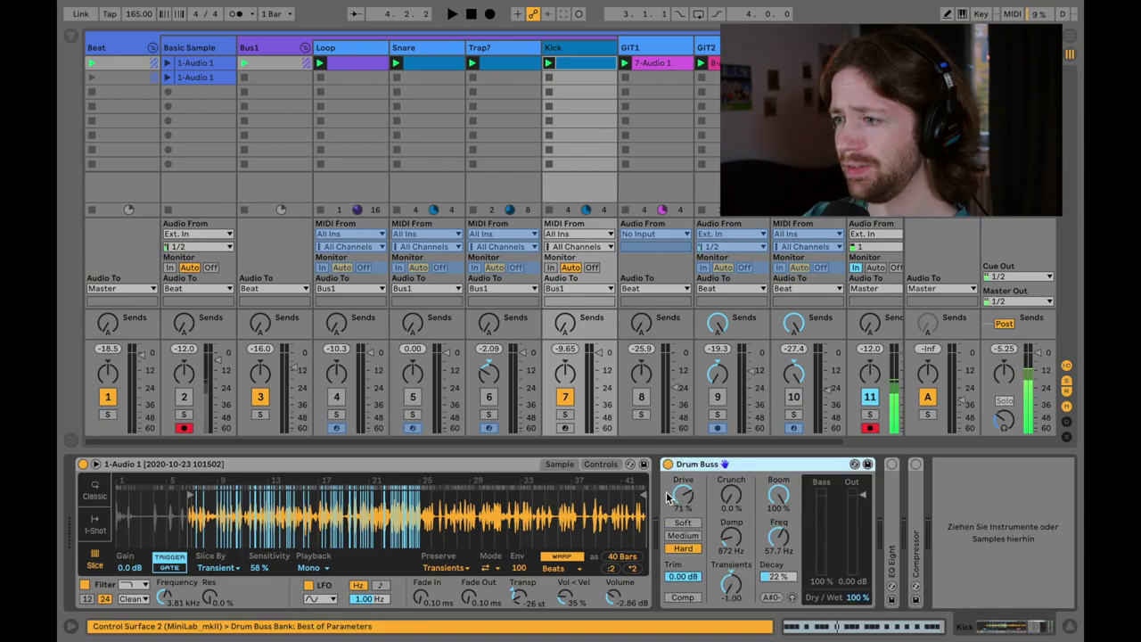
key(space)
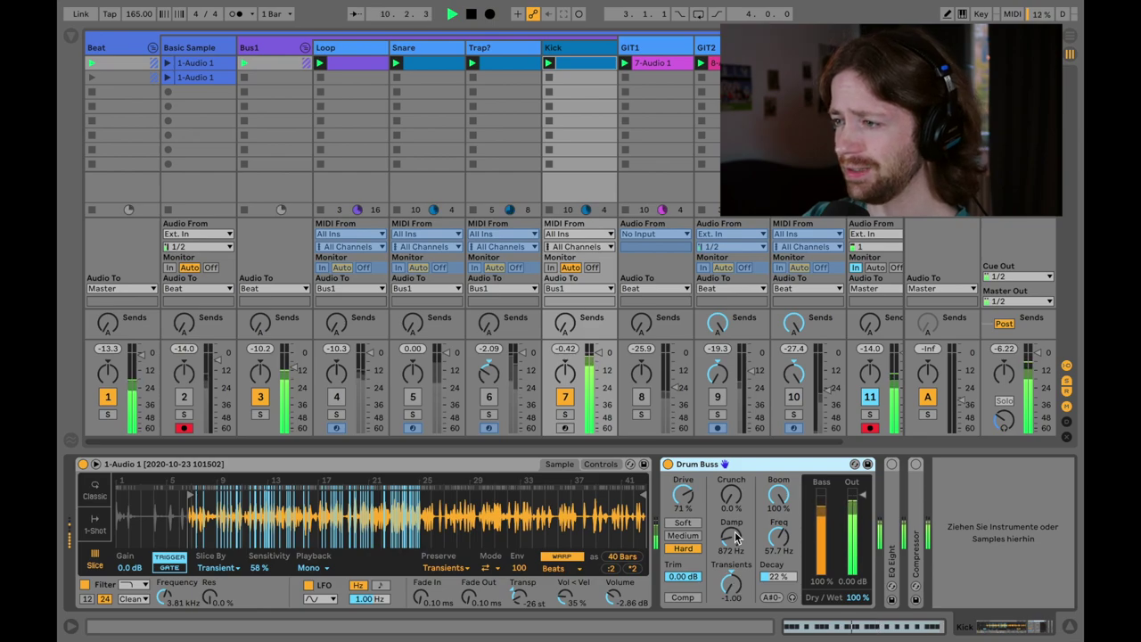
double_click(728, 464)
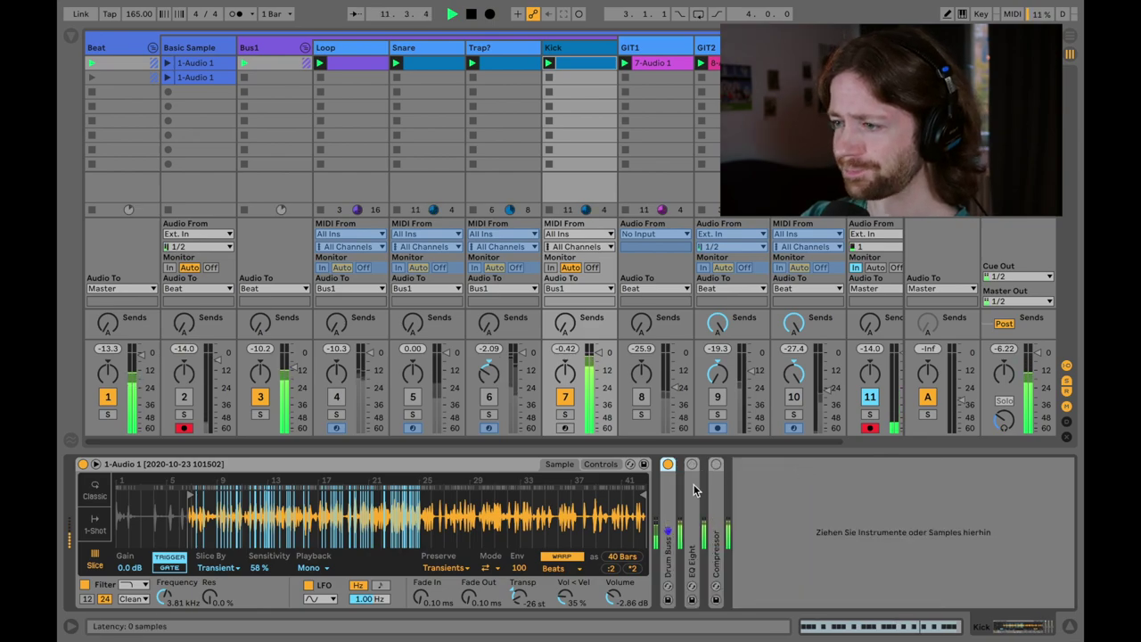
Unfold the Kick track's EQ Eight, enable it to show its curve, and fold it again
double_click(694, 487)
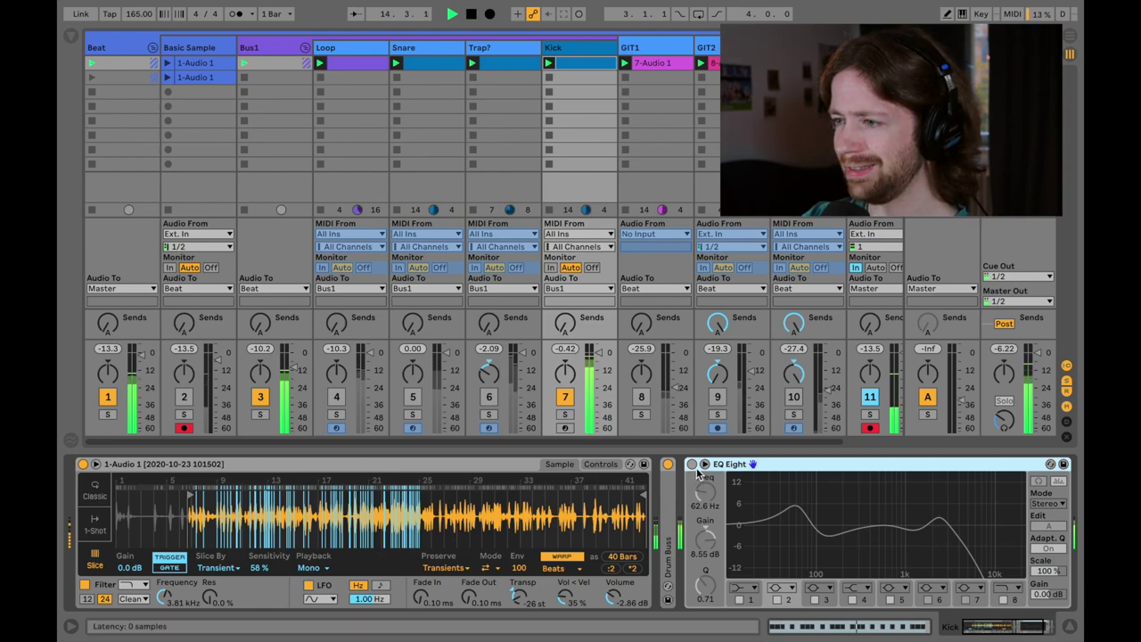
click(693, 465)
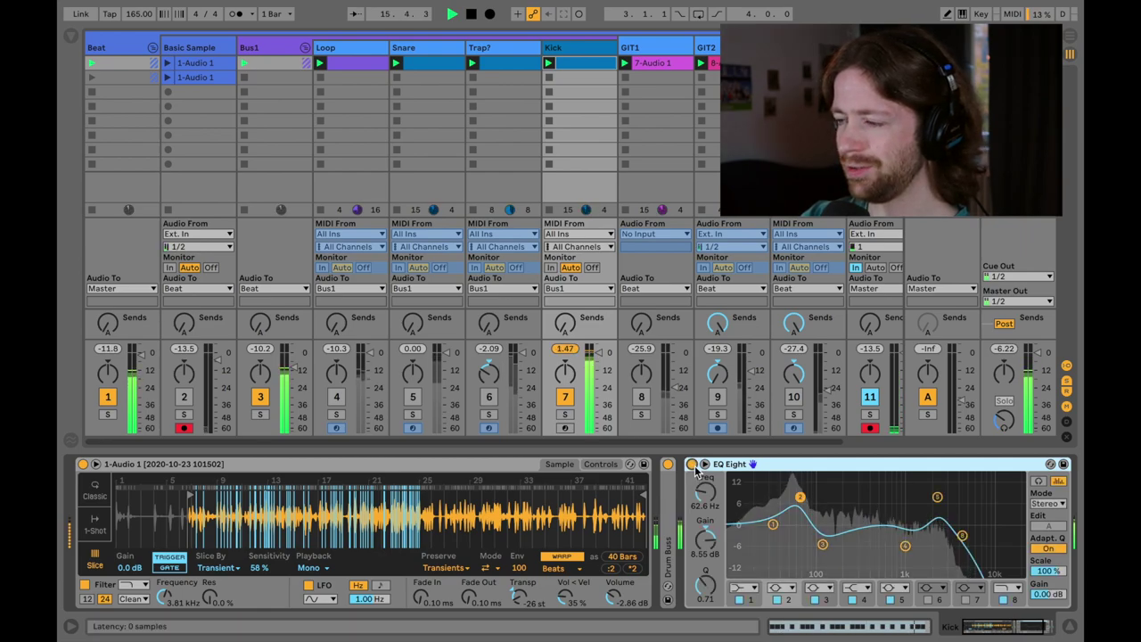
double_click(785, 467)
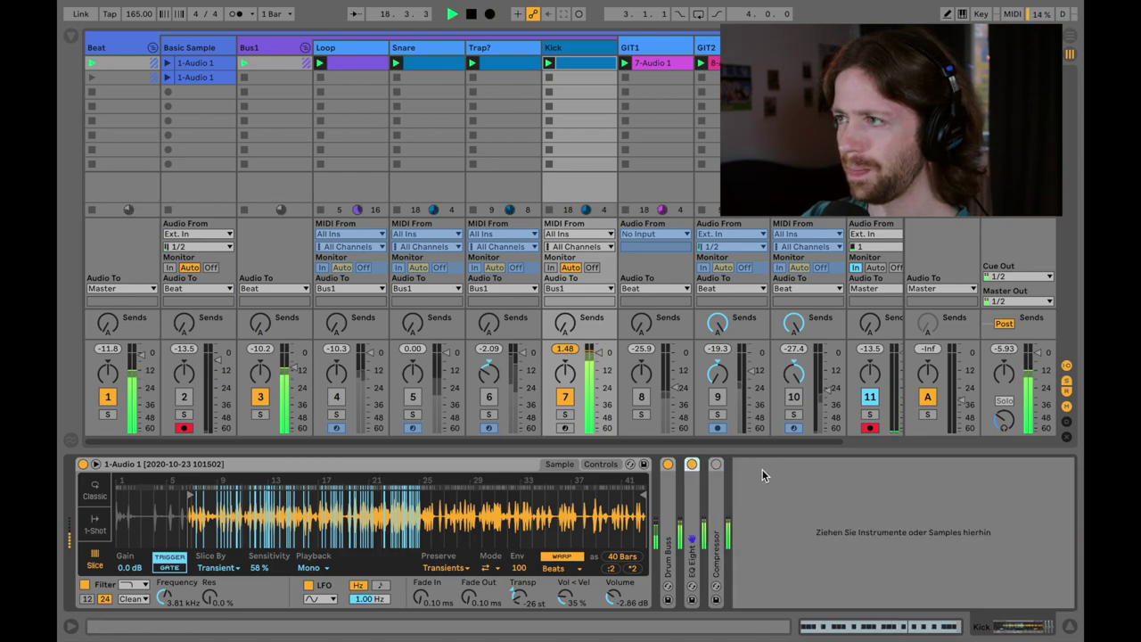
Enable the Kick's Compressor, compare Dry/Wet at 0 % and 100 %, leave it at 100 %, and reset the track's peak level
double_click(718, 510)
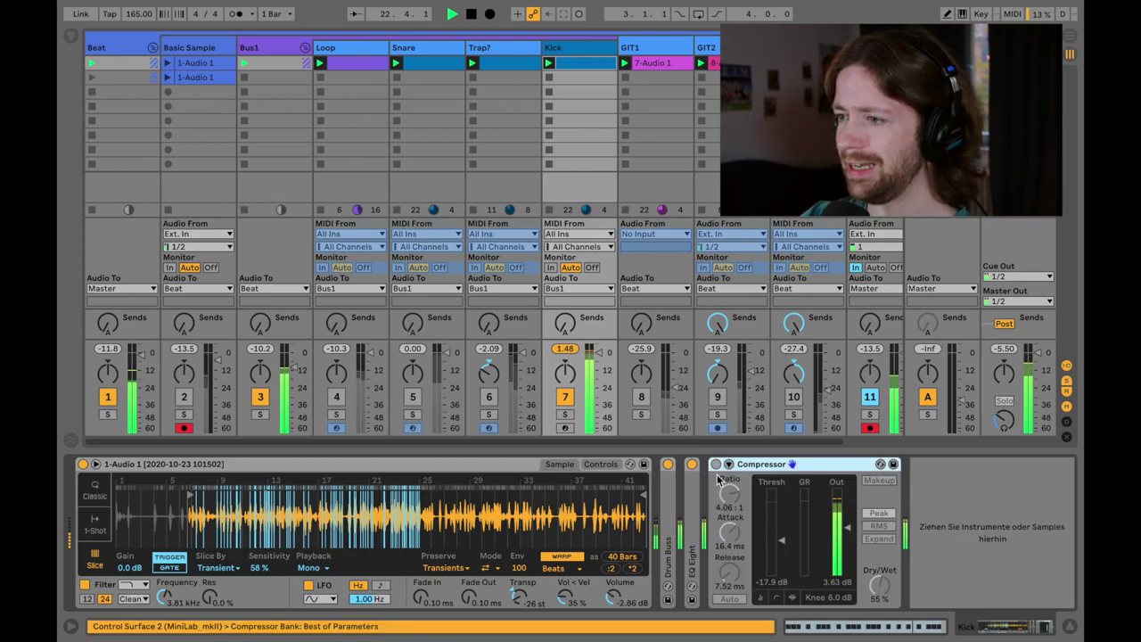
click(717, 469)
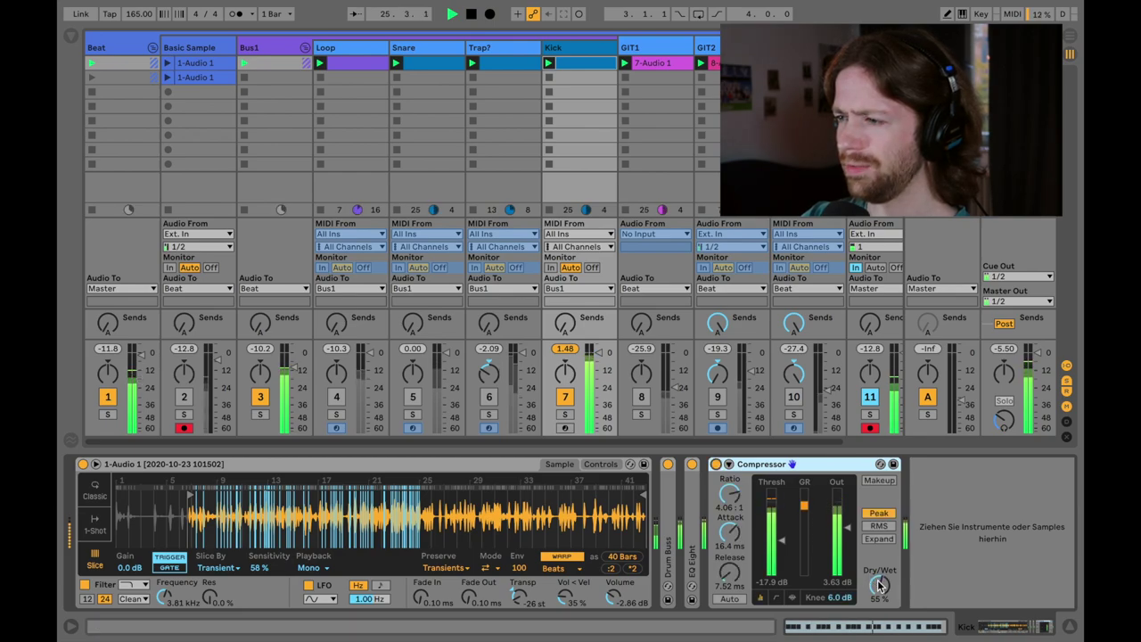
drag(879, 585, 879, 535)
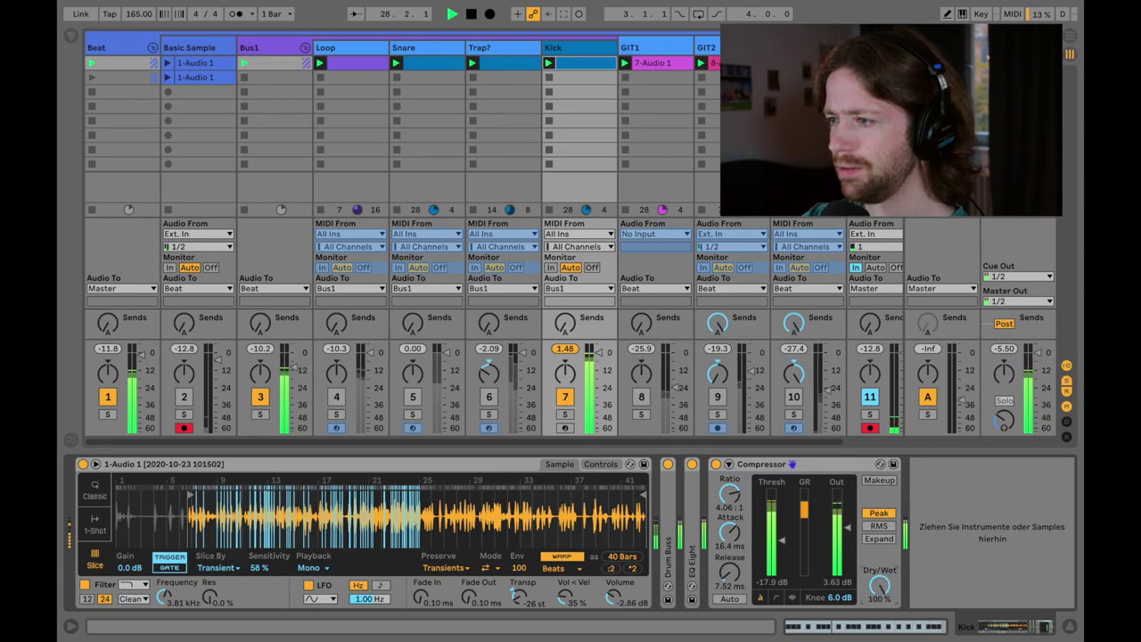
drag(879, 585, 879, 639)
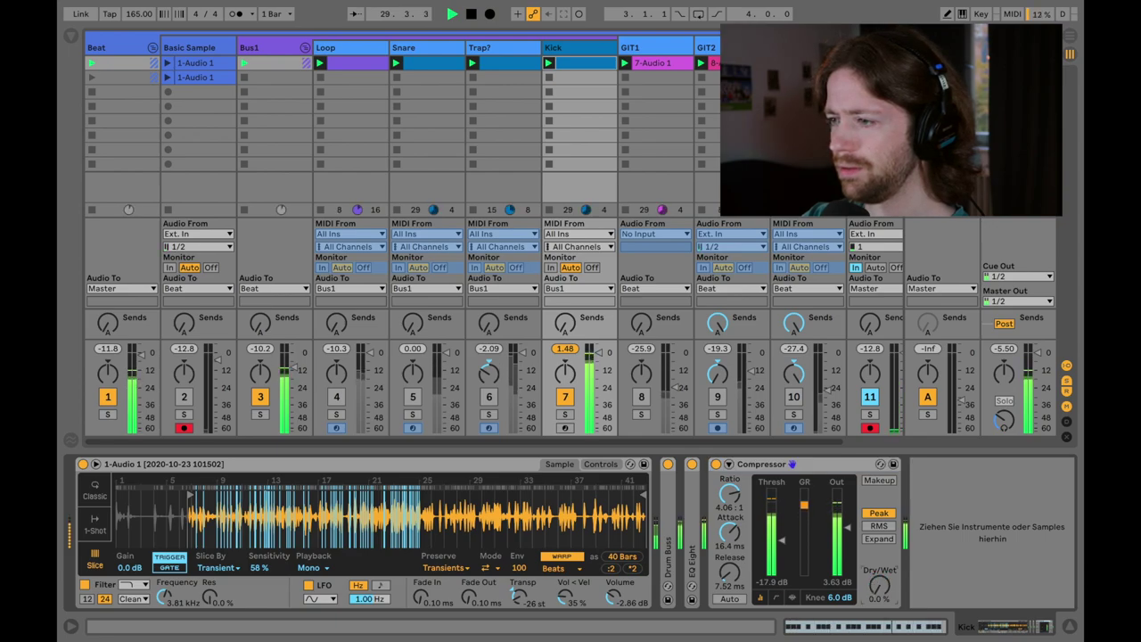
drag(879, 585, 879, 517)
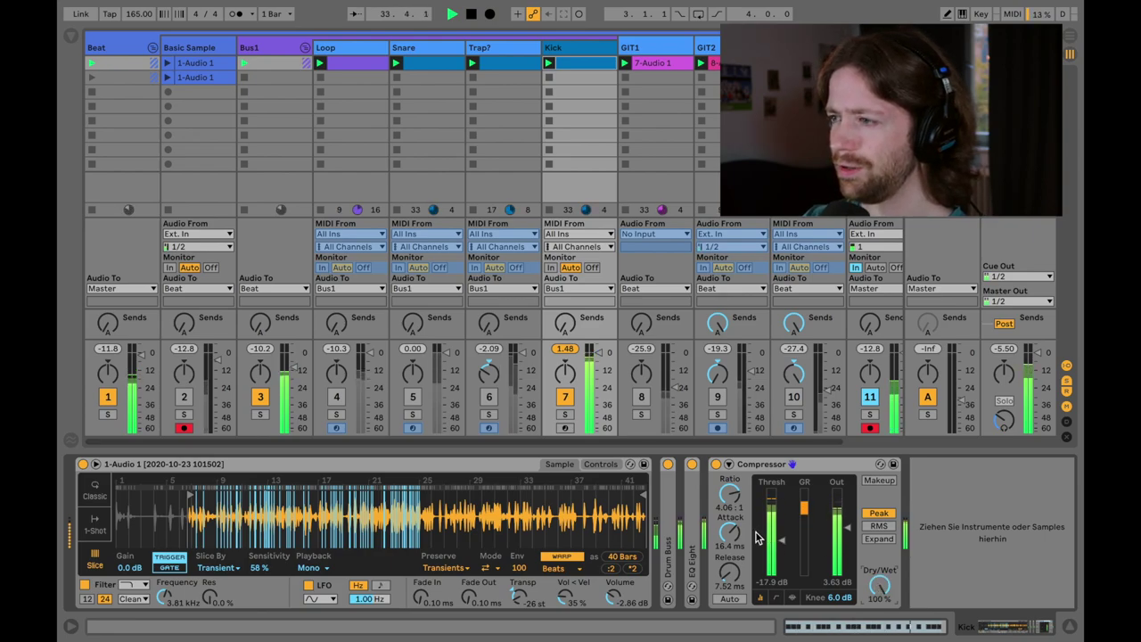
double_click(749, 465)
click(567, 349)
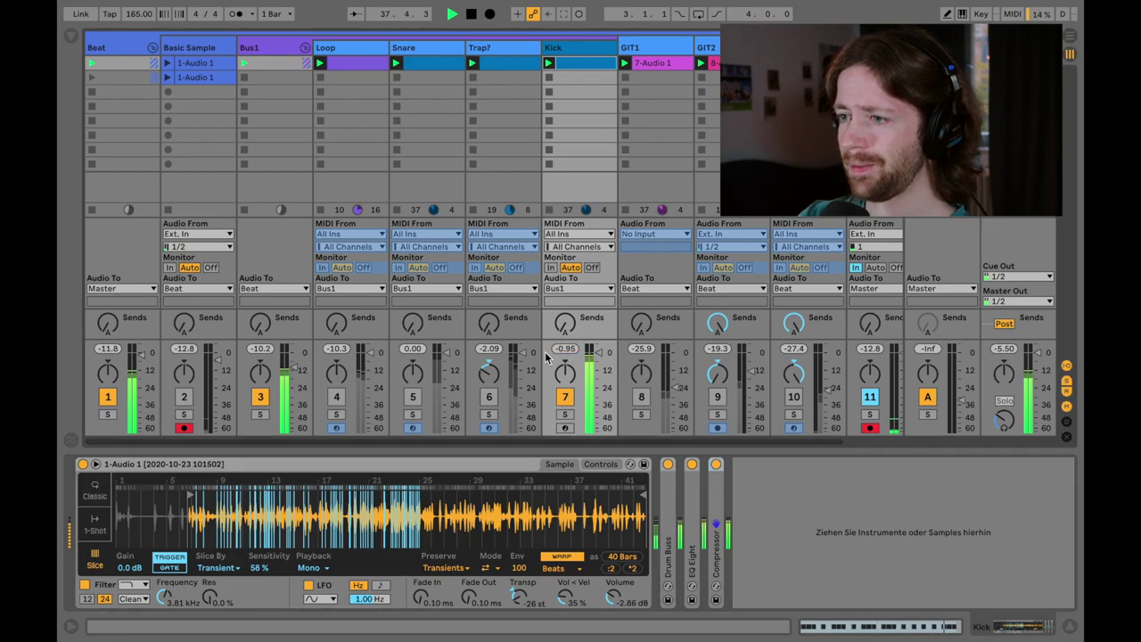
Audition Trap? with the Kick, mute it again, and bring the Loop and Trap? tracks in together
click(488, 397)
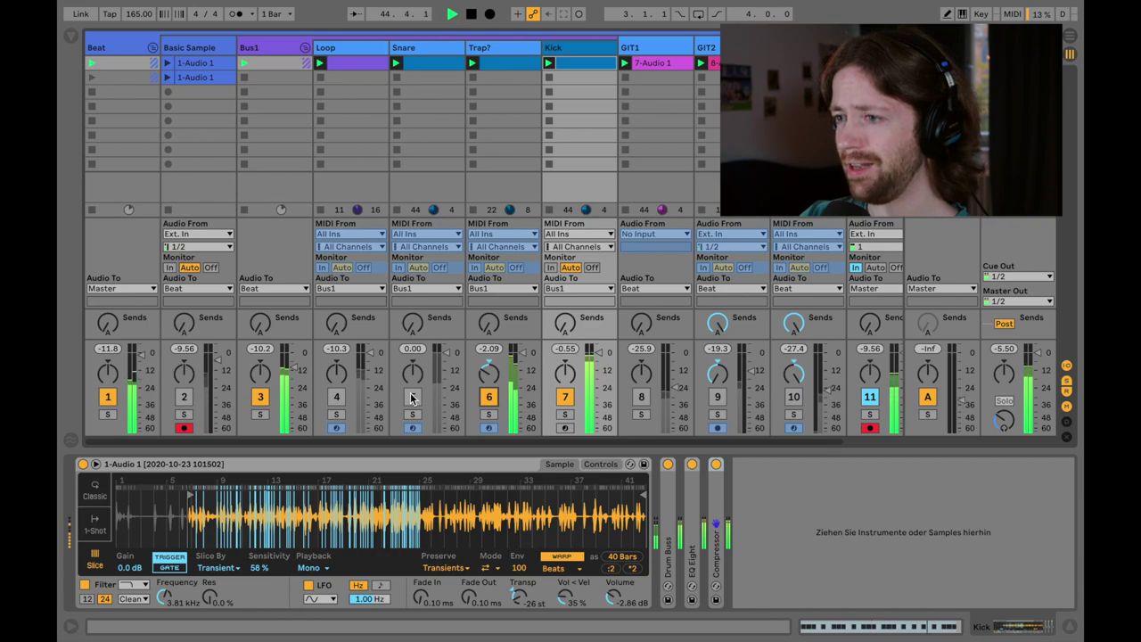
click(489, 398)
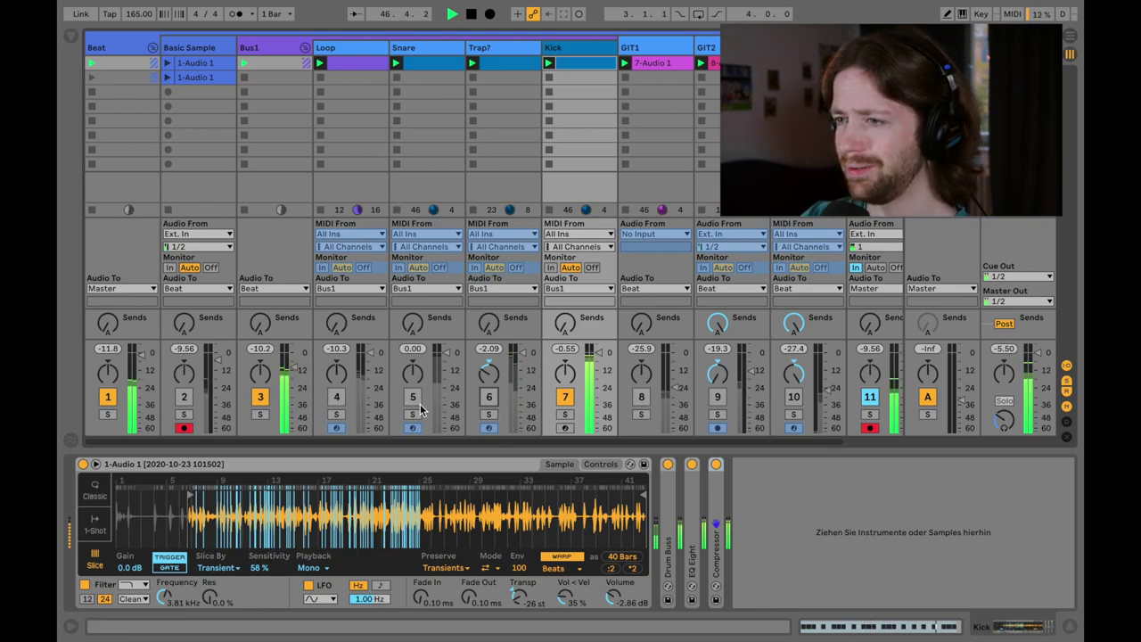
click(337, 398)
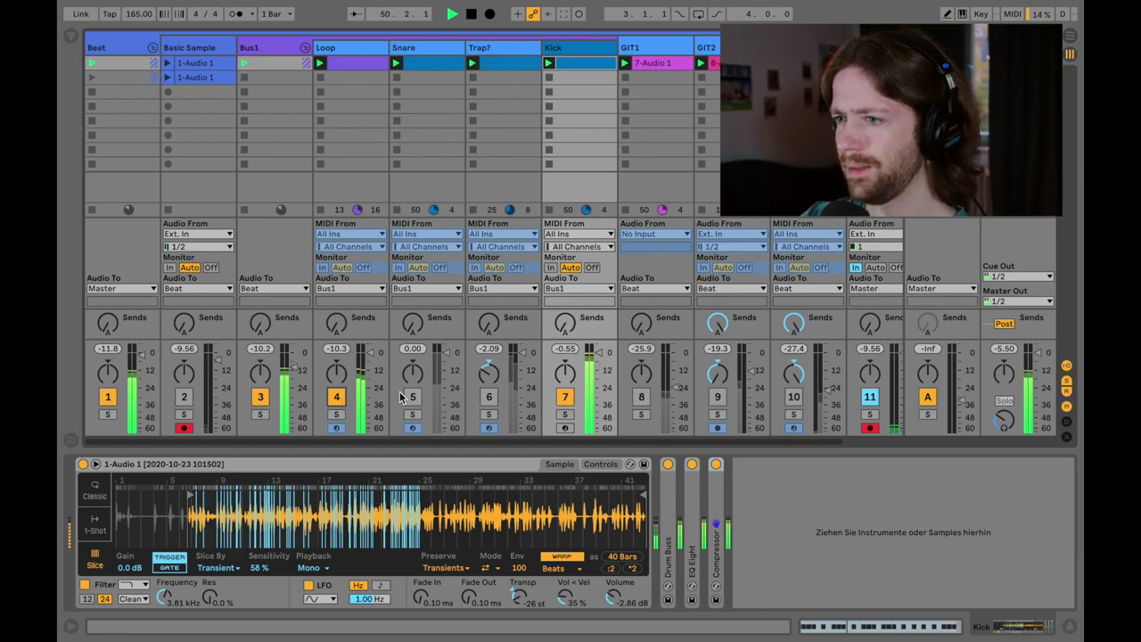
click(482, 401)
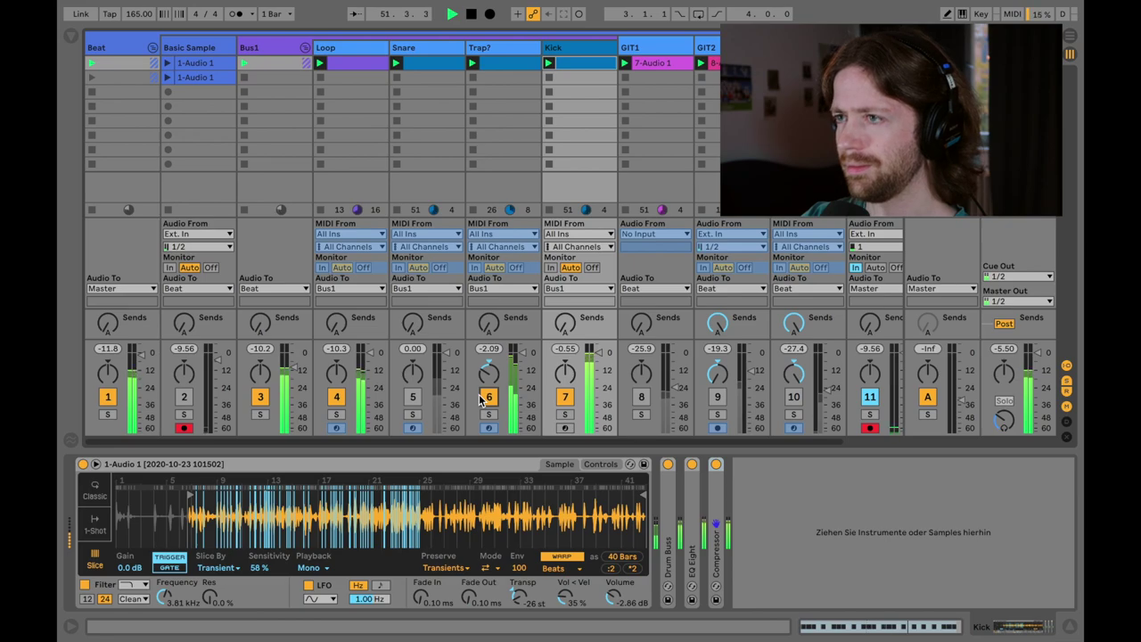
Switch the Trap? track off and on repeatedly during playback to compare the beat with and without it
click(486, 397)
click(487, 399)
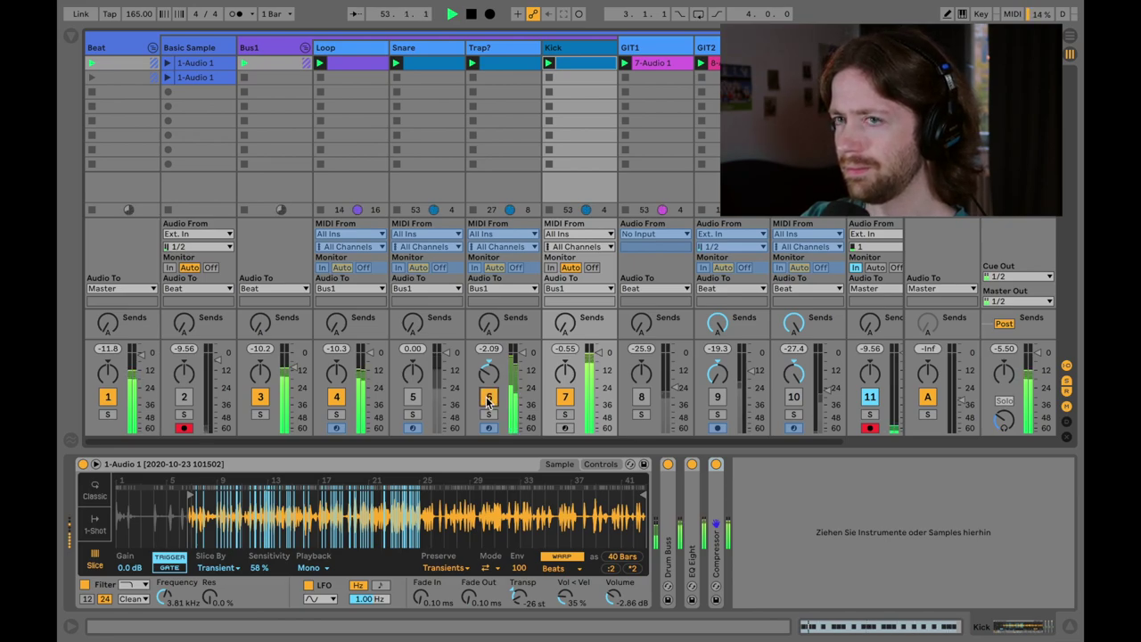
click(488, 398)
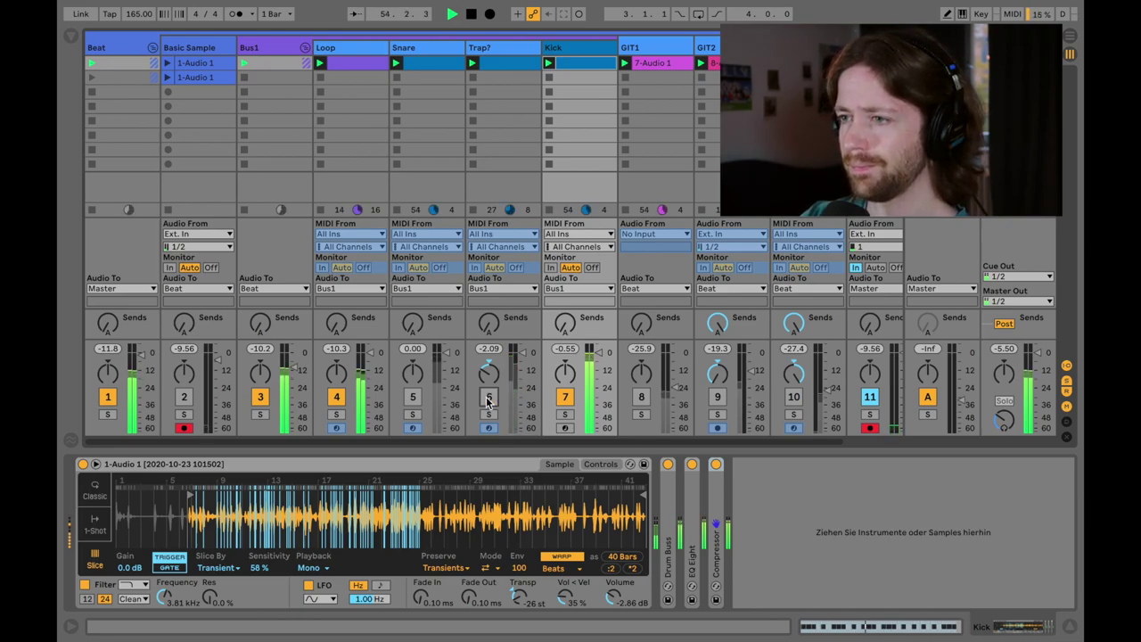
click(488, 398)
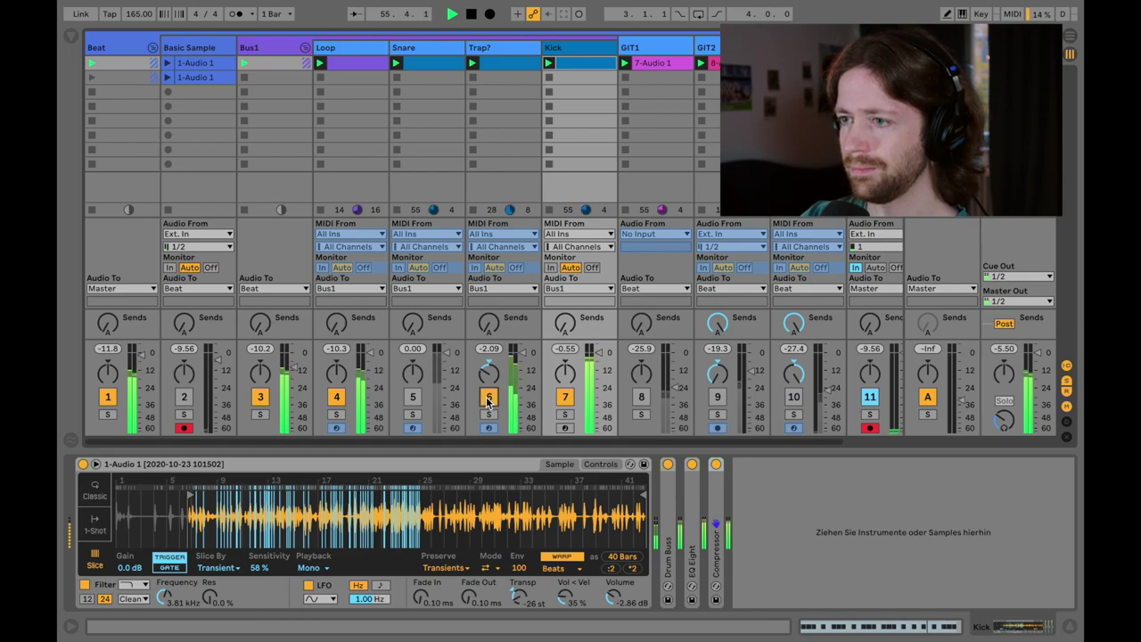
click(487, 398)
Compare the playing beat with and without the Snare, then leave both the Snare and Trap? tracks active
click(411, 397)
click(411, 397)
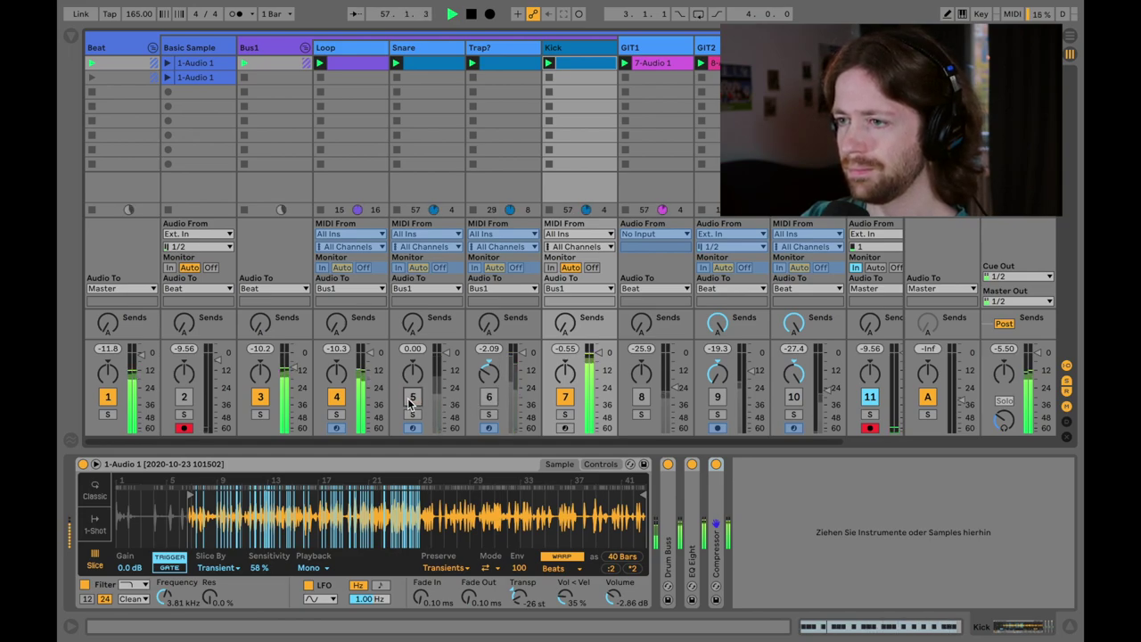
click(411, 397)
click(411, 397)
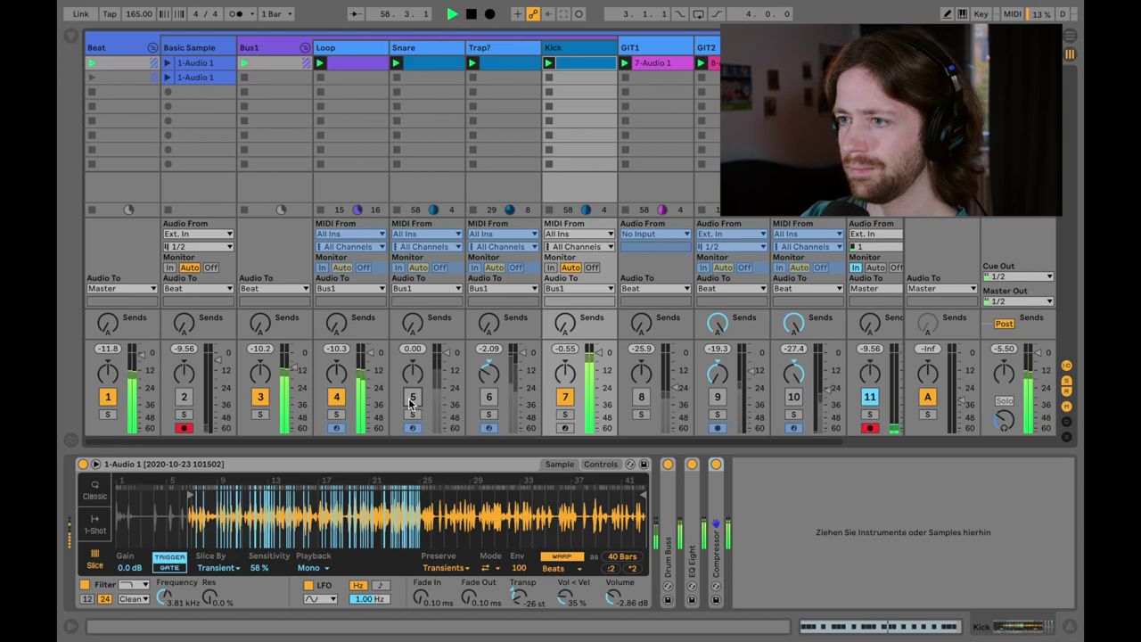
click(411, 398)
click(486, 398)
click(413, 397)
click(413, 398)
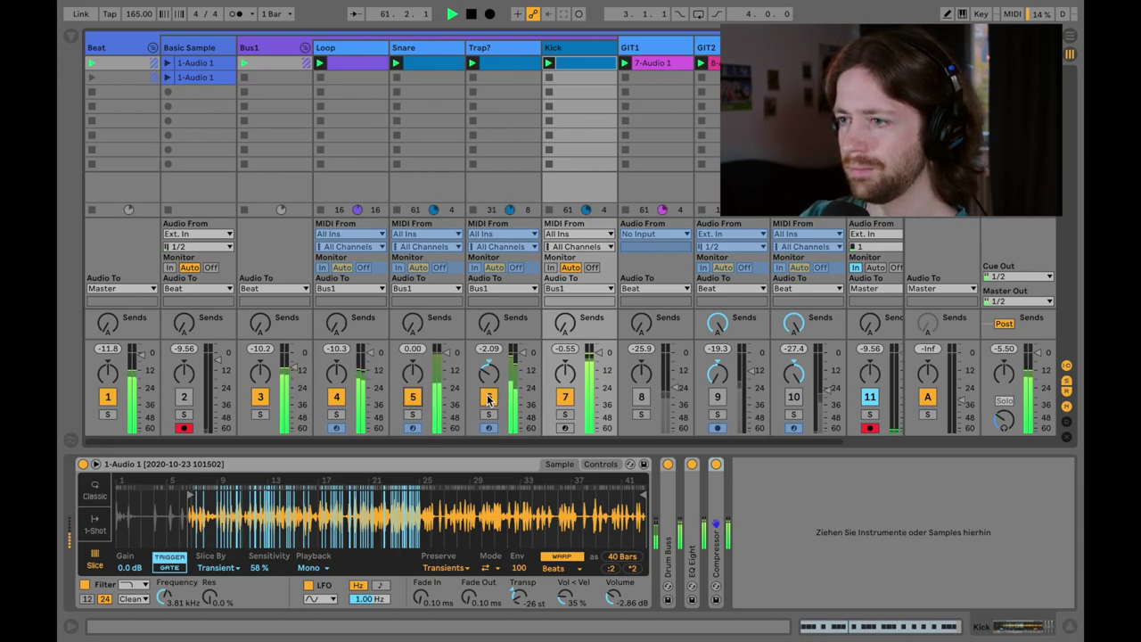
click(412, 398)
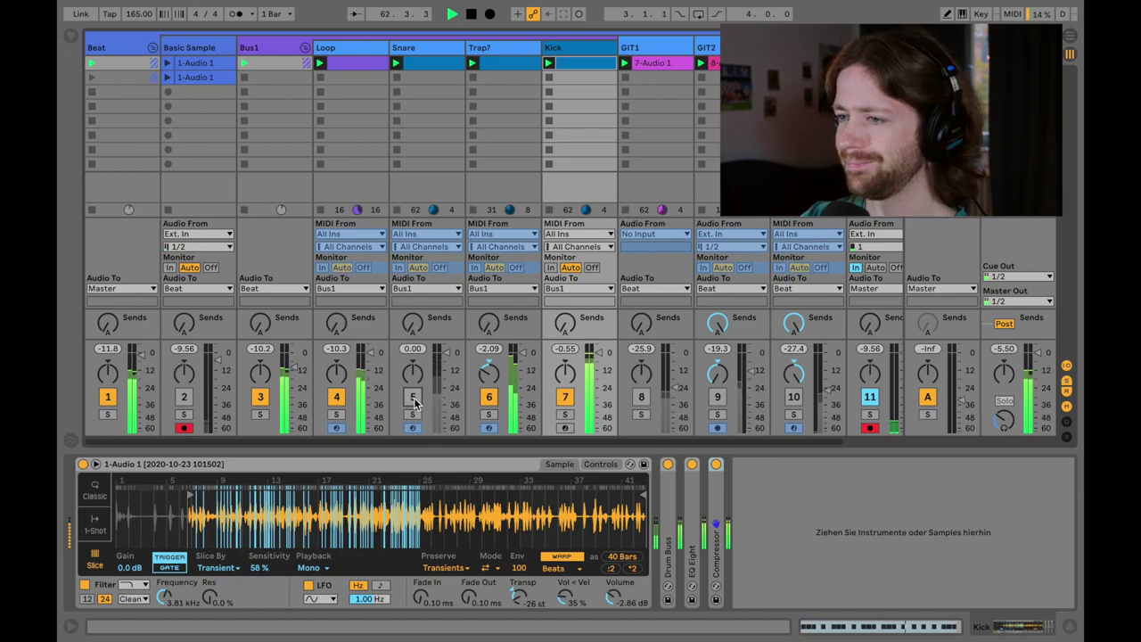
click(413, 397)
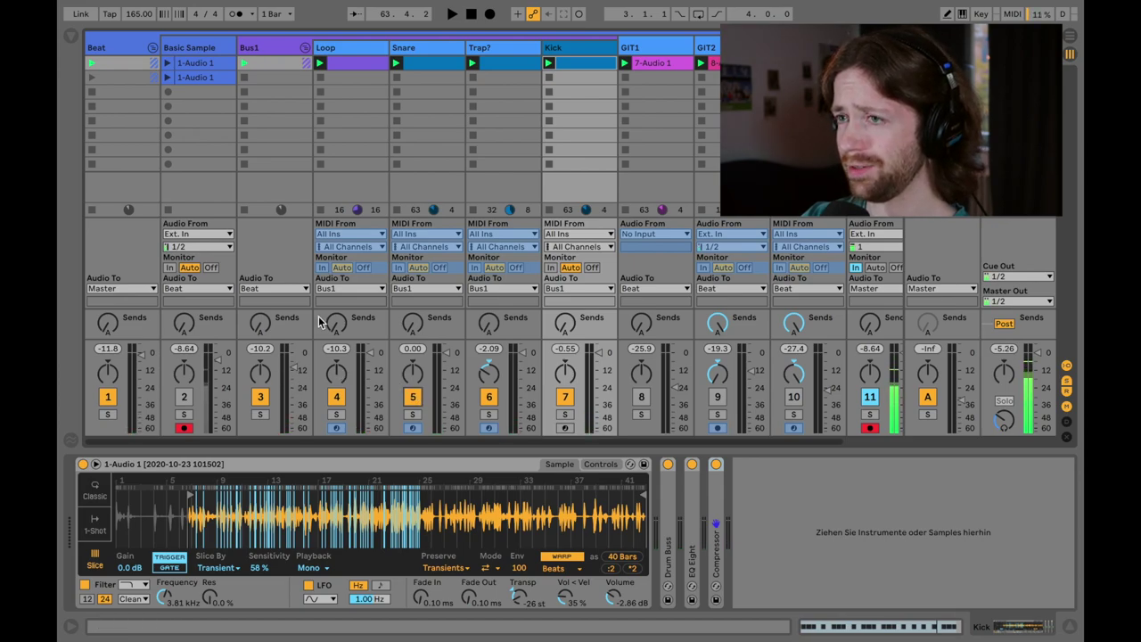
Show the Bus1 group's Glue Compressor and compare the playing beat with the device off and on
click(263, 46)
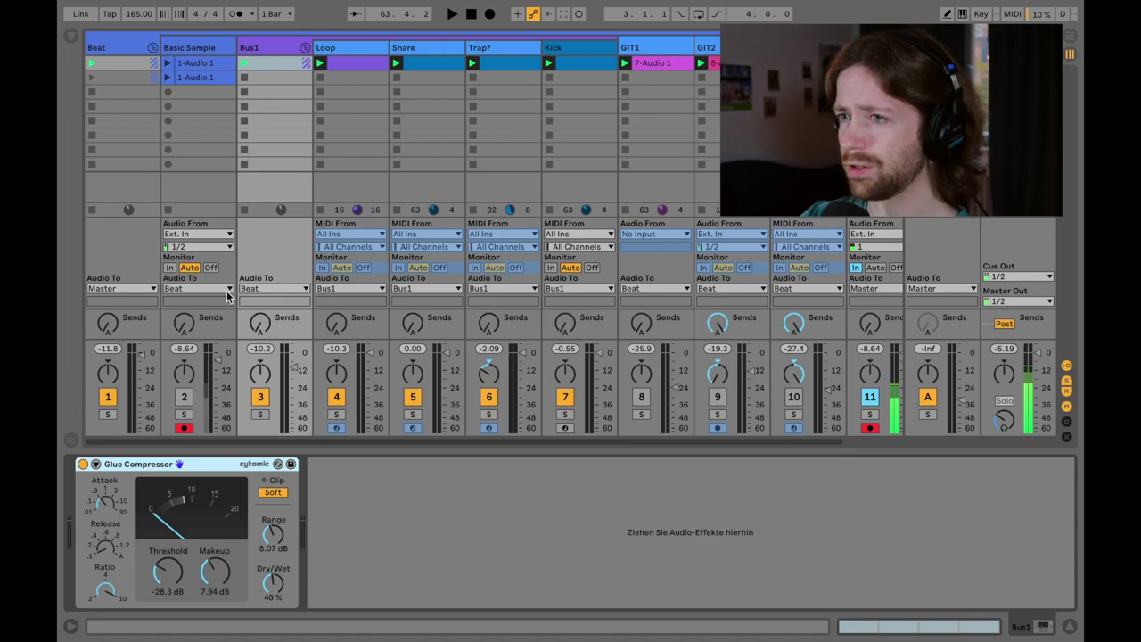
click(267, 50)
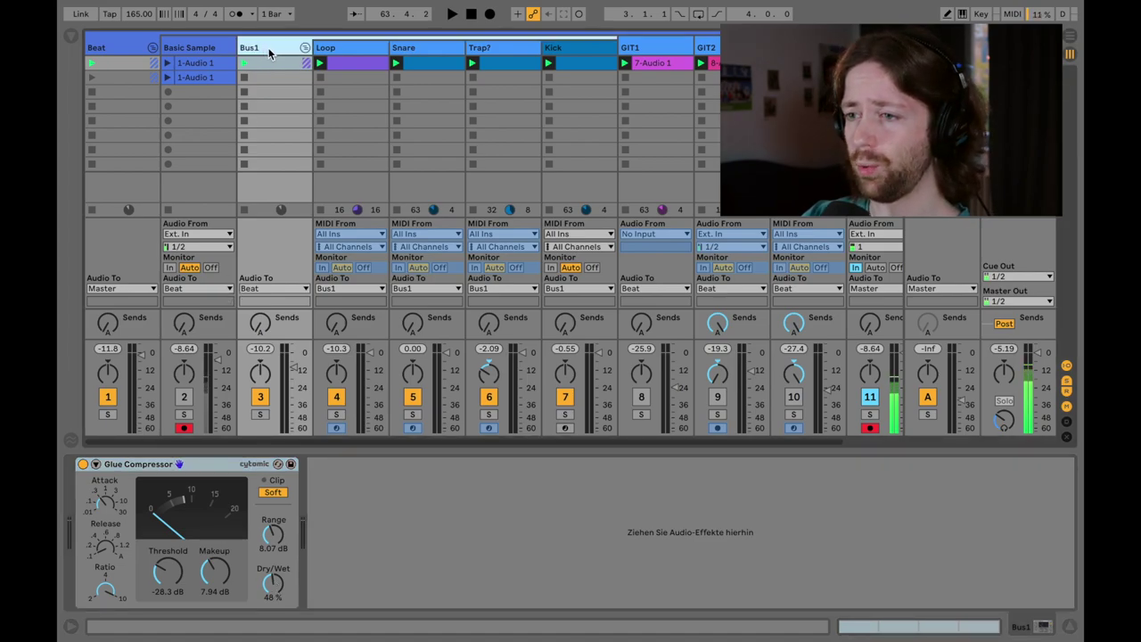
key(space)
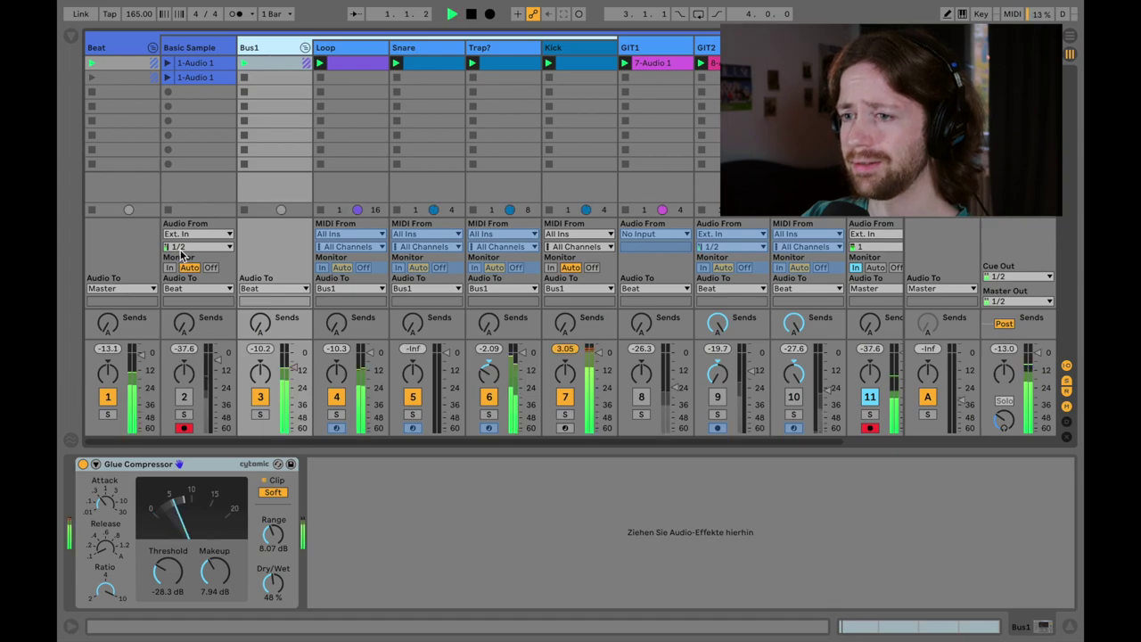
click(82, 464)
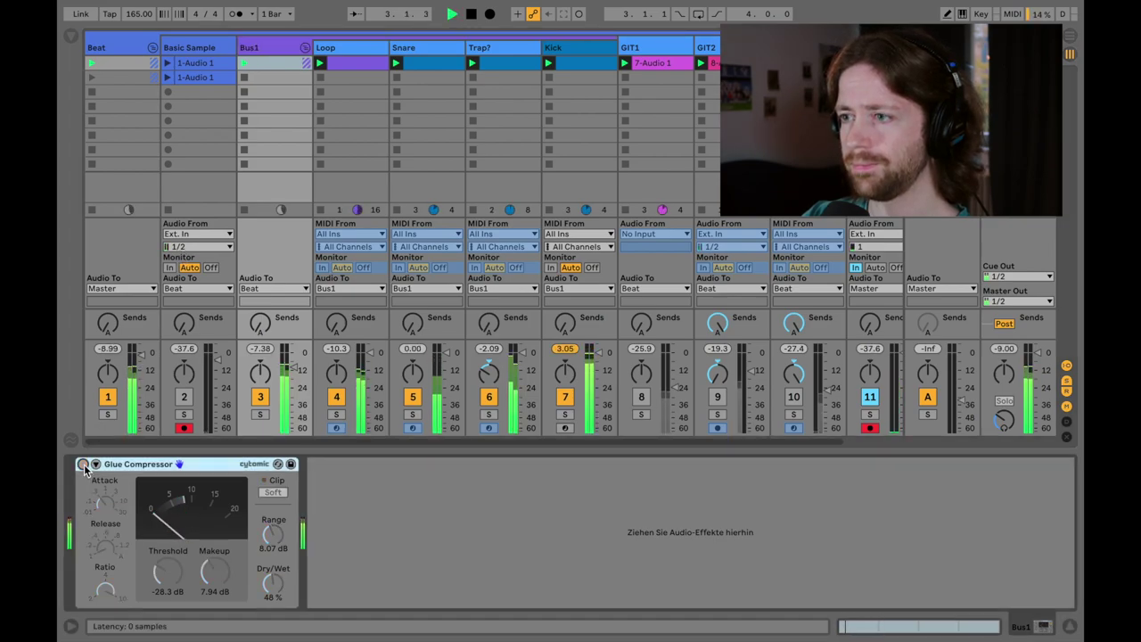
click(82, 464)
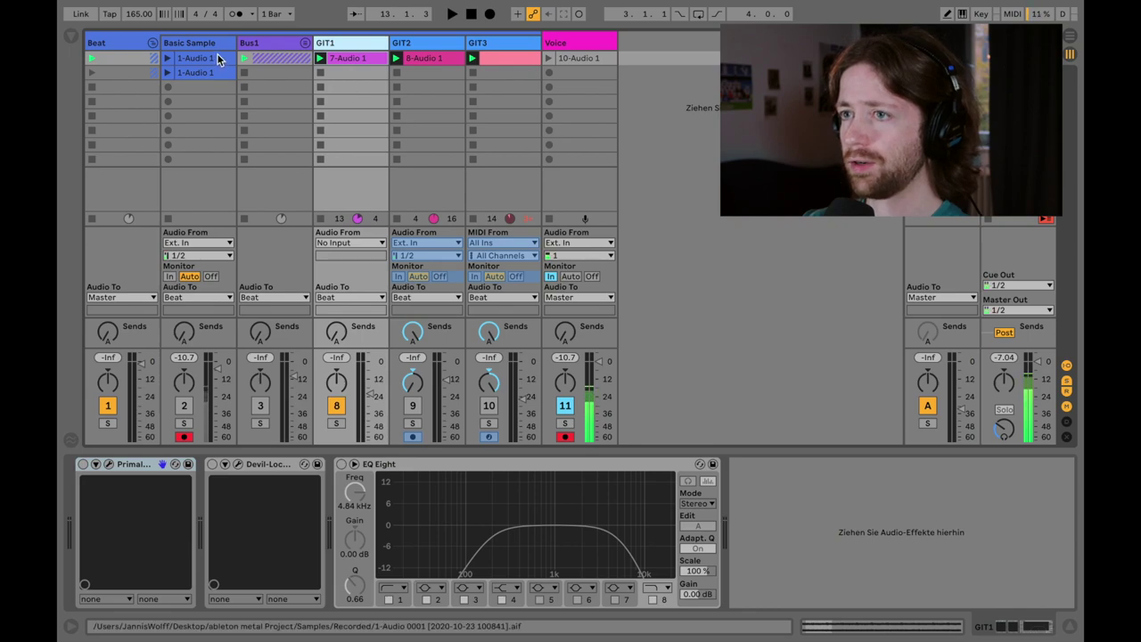
Open GIT1's 7-Audio 1 clip, fold the Bus1 group, and play the guitar part briefly
click(307, 41)
click(348, 50)
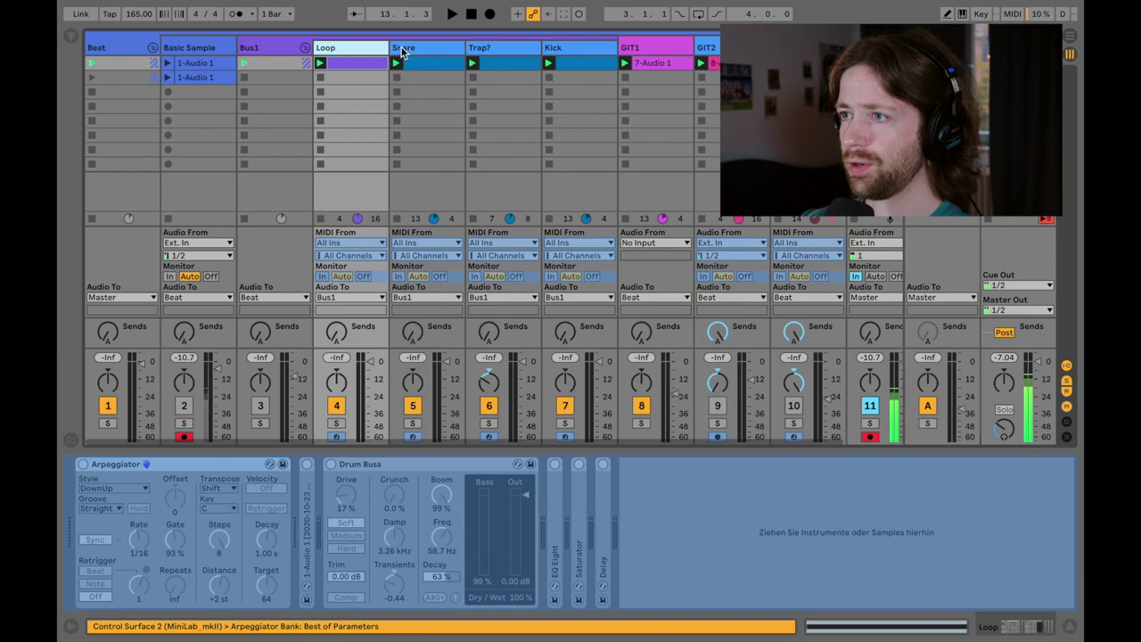
click(666, 62)
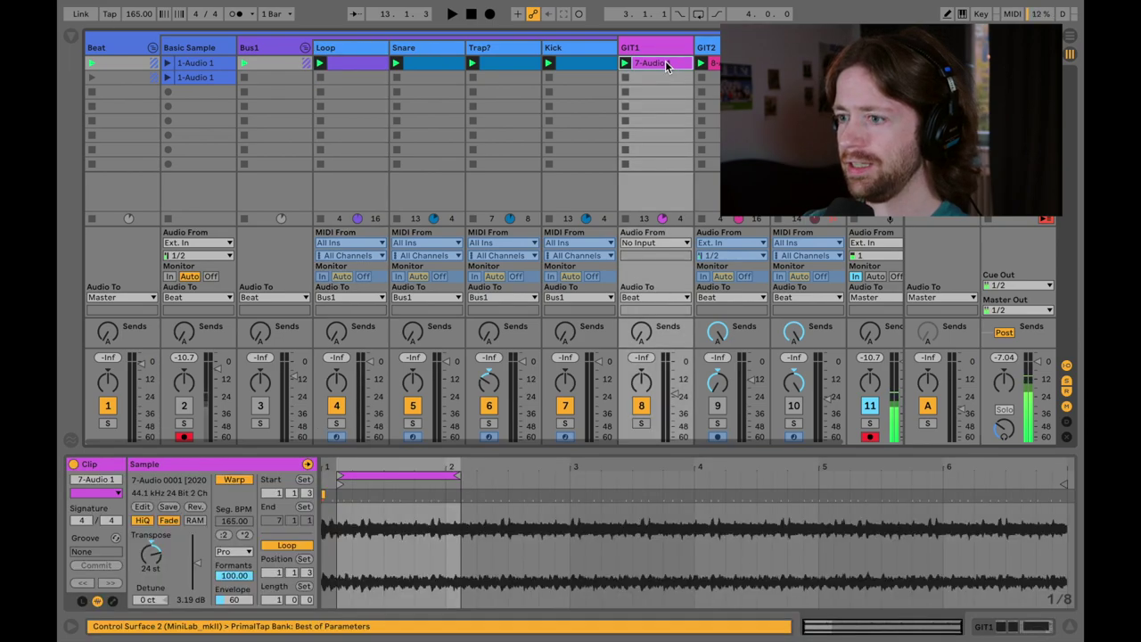
click(303, 48)
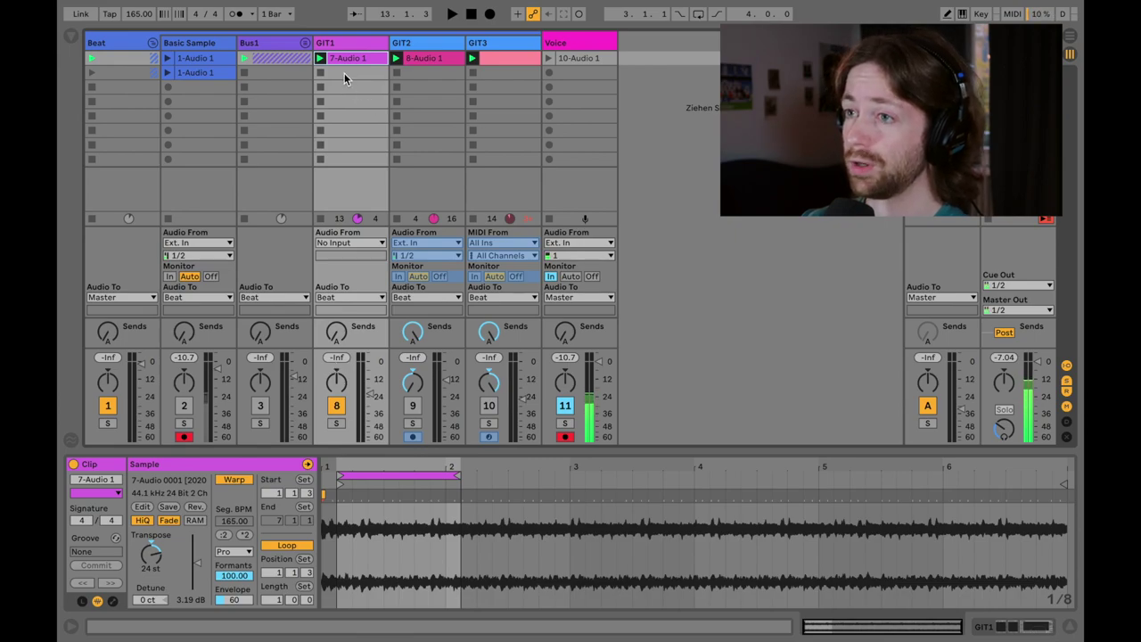
key(space)
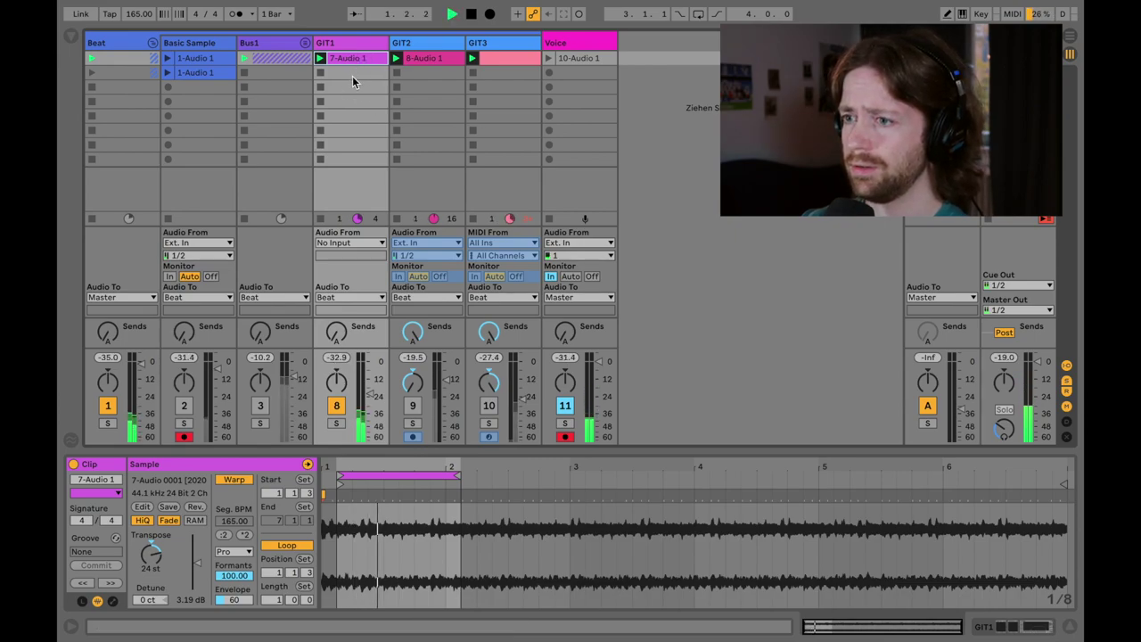
key(space)
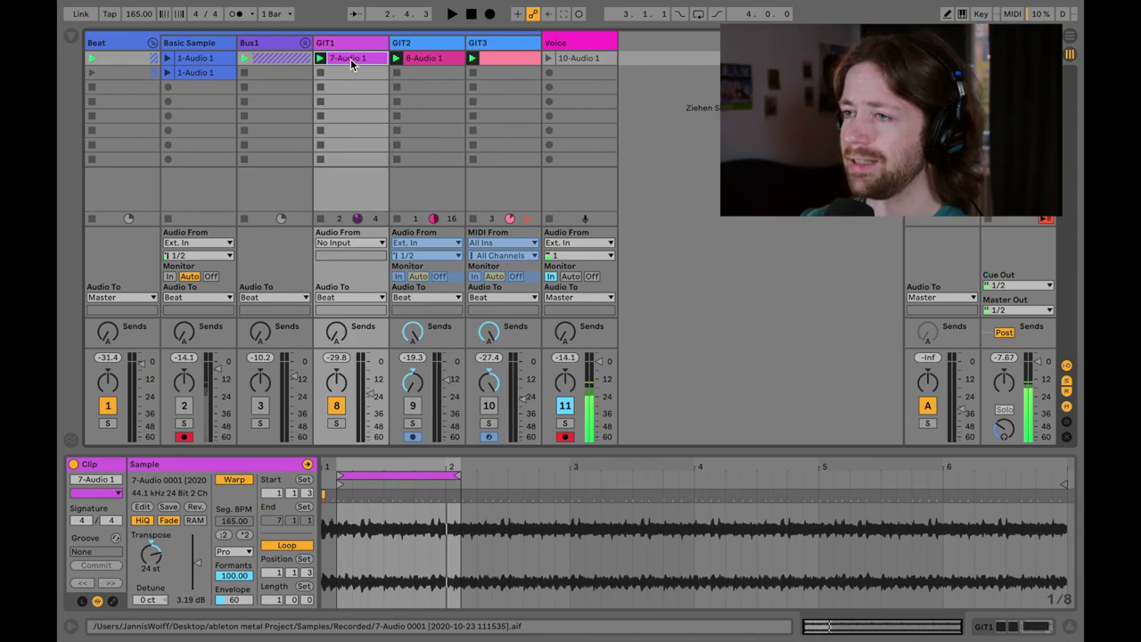
Show the GIT1 track's effects and view the PrimalTap and Devil-Loc Deluxe plug-in windows, closing each one
click(349, 44)
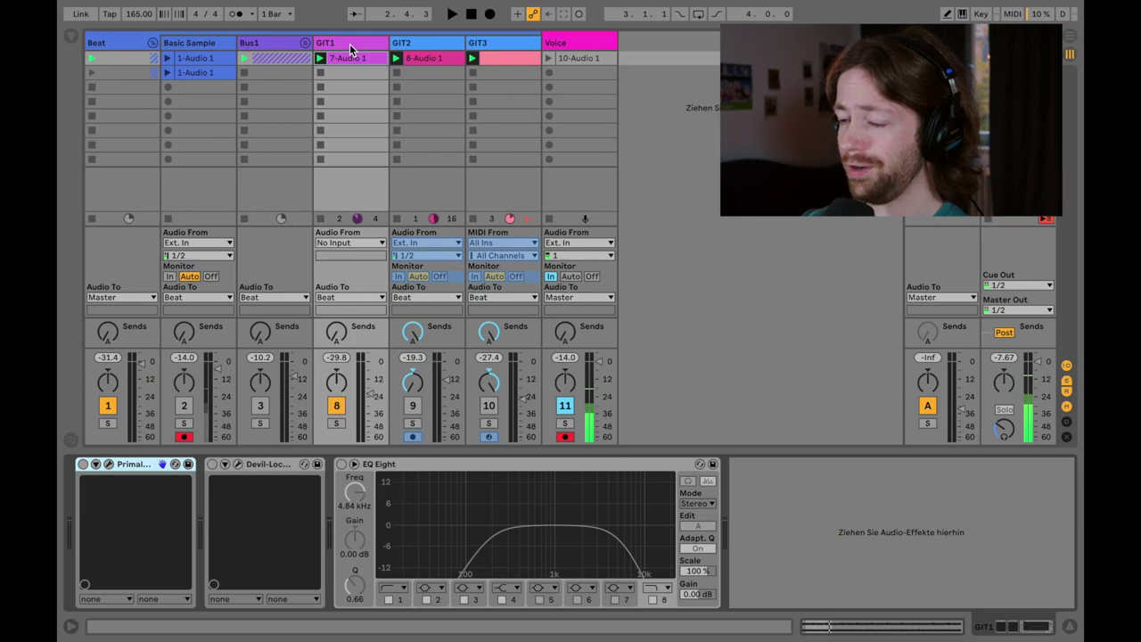
click(109, 464)
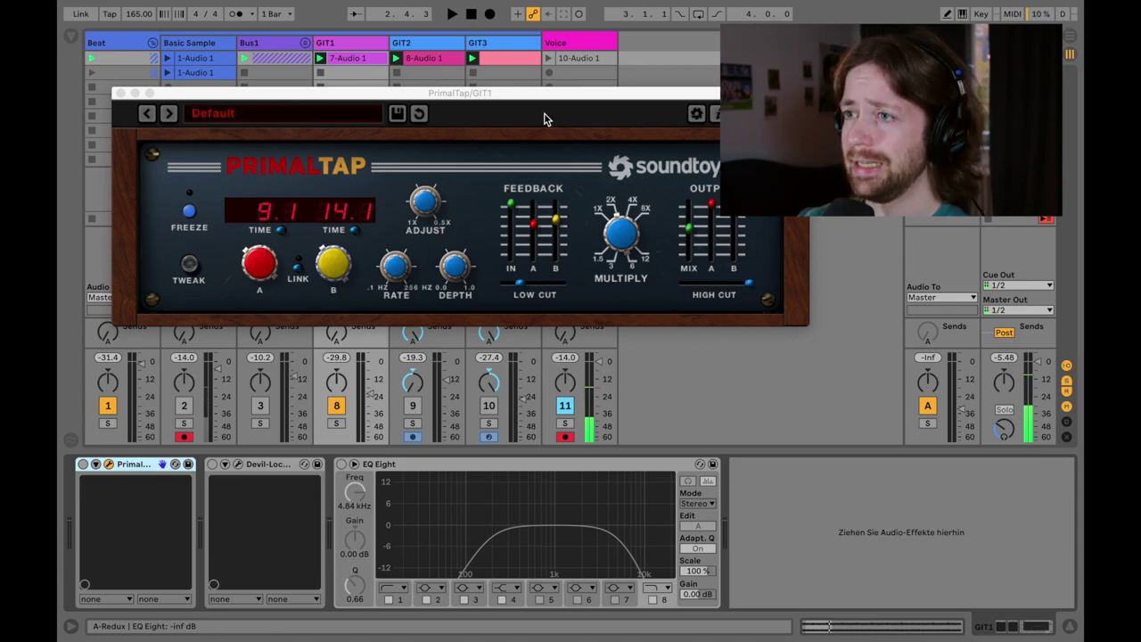
click(122, 94)
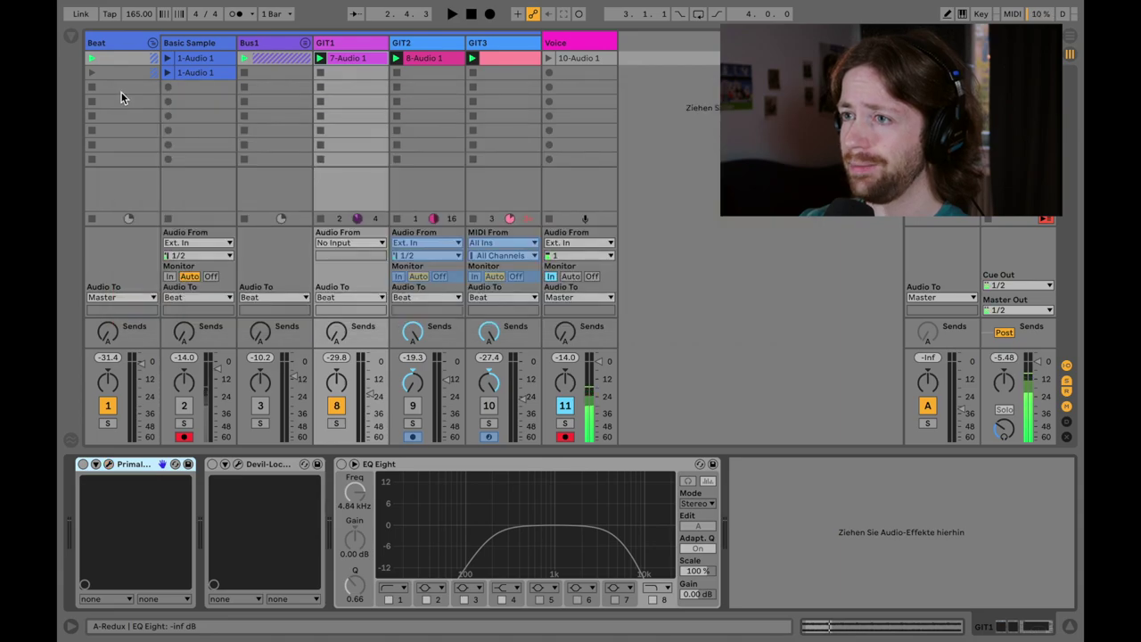
click(238, 465)
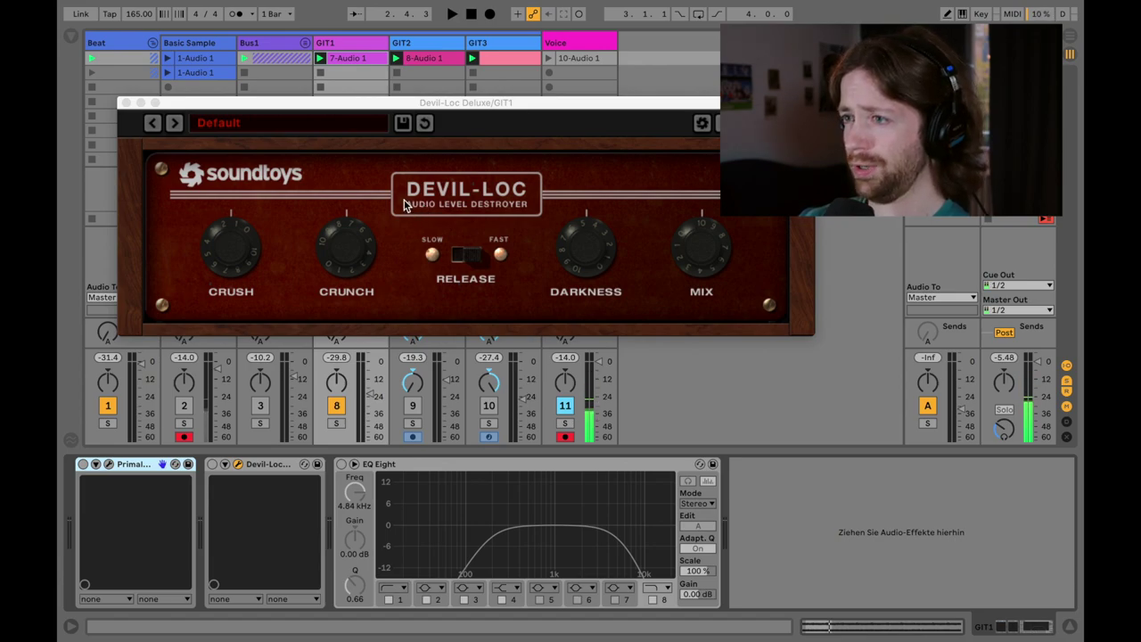
click(471, 104)
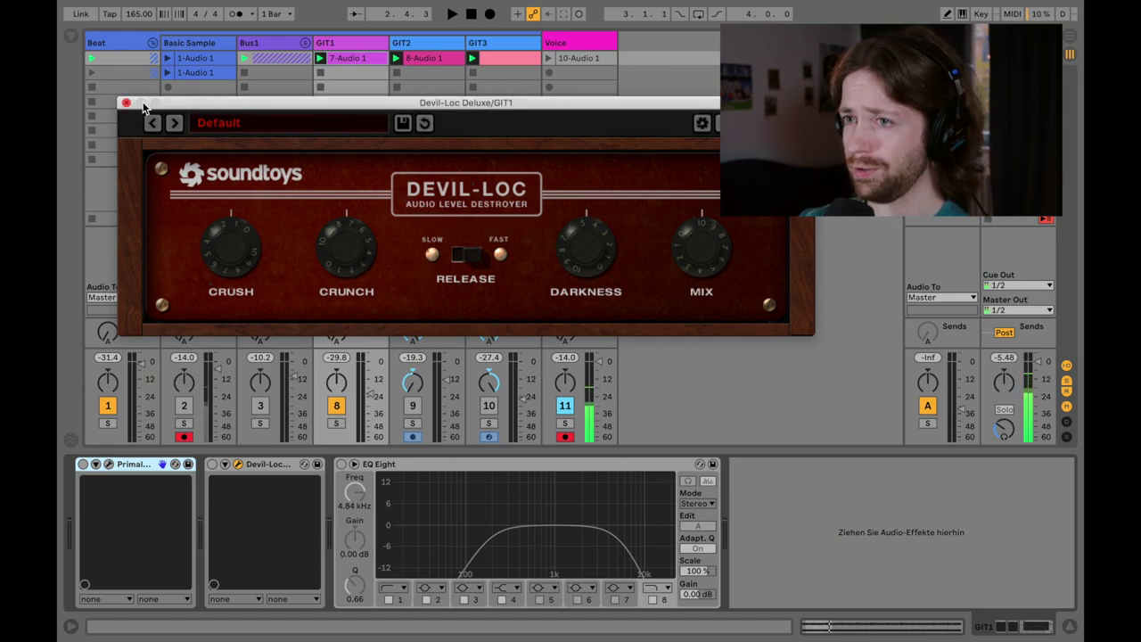
click(126, 103)
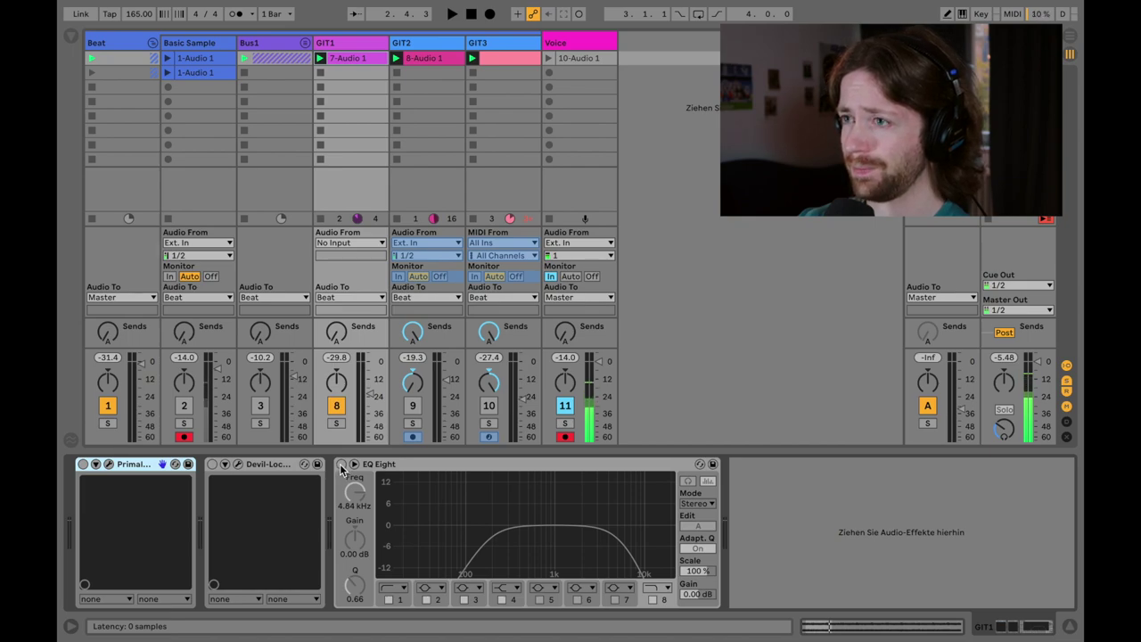
Freeze the GIT1 track with its effects and play it briefly
drag(341, 464, 358, 116)
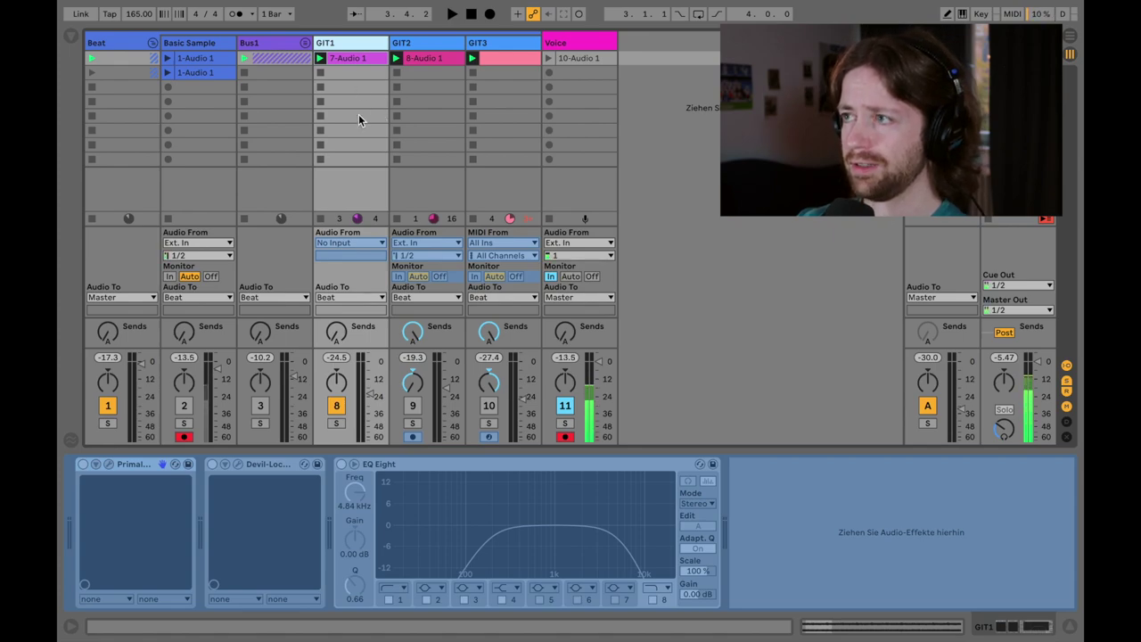
key(space)
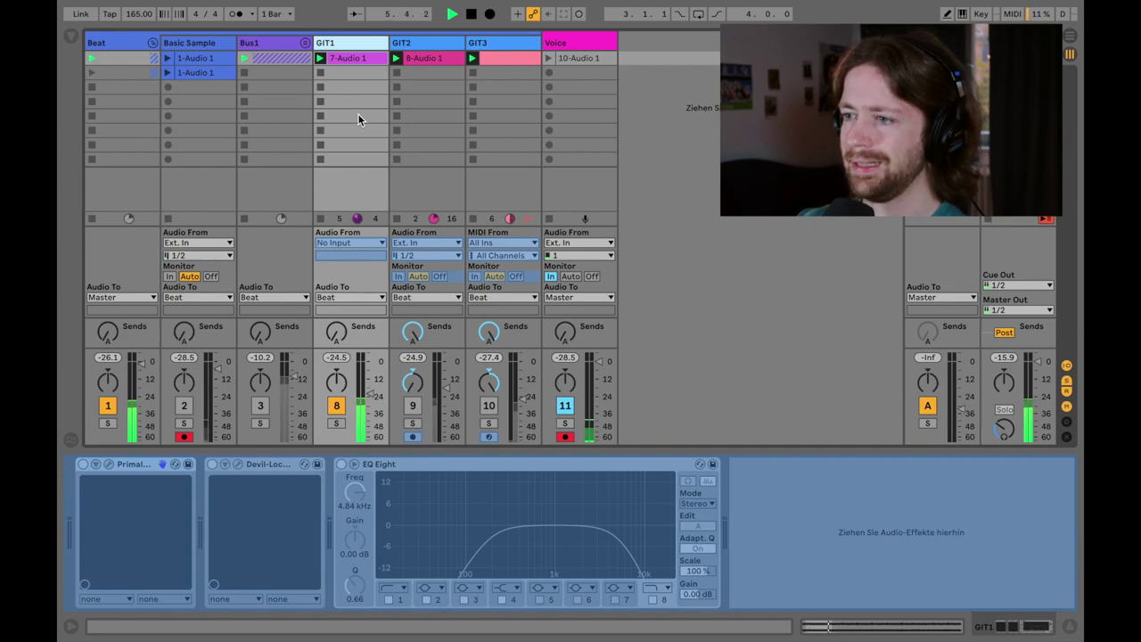
key(space)
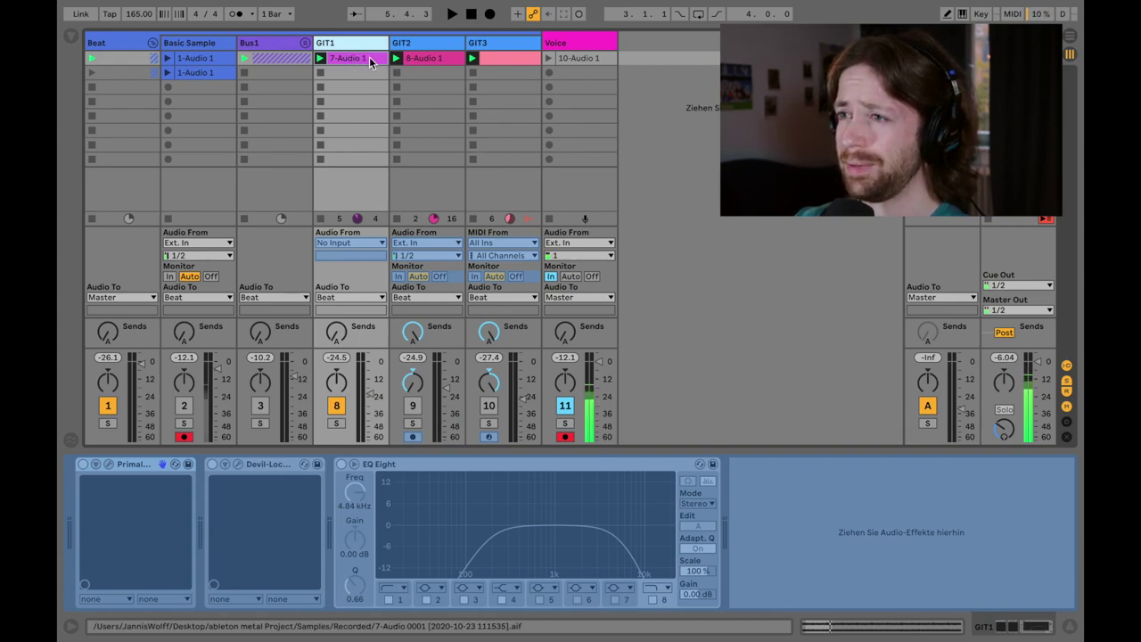
View the GIT2 and GIT3 tracks, unfreeze GIT3 to examine its sampler and EQ Eight, and freeze it again
click(421, 49)
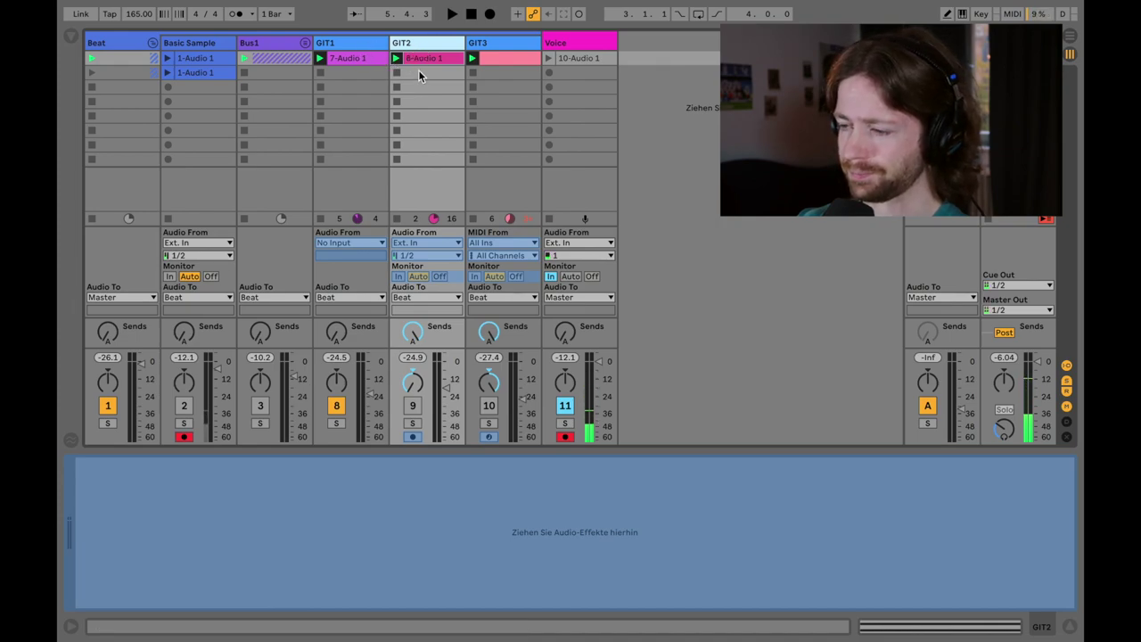
click(481, 45)
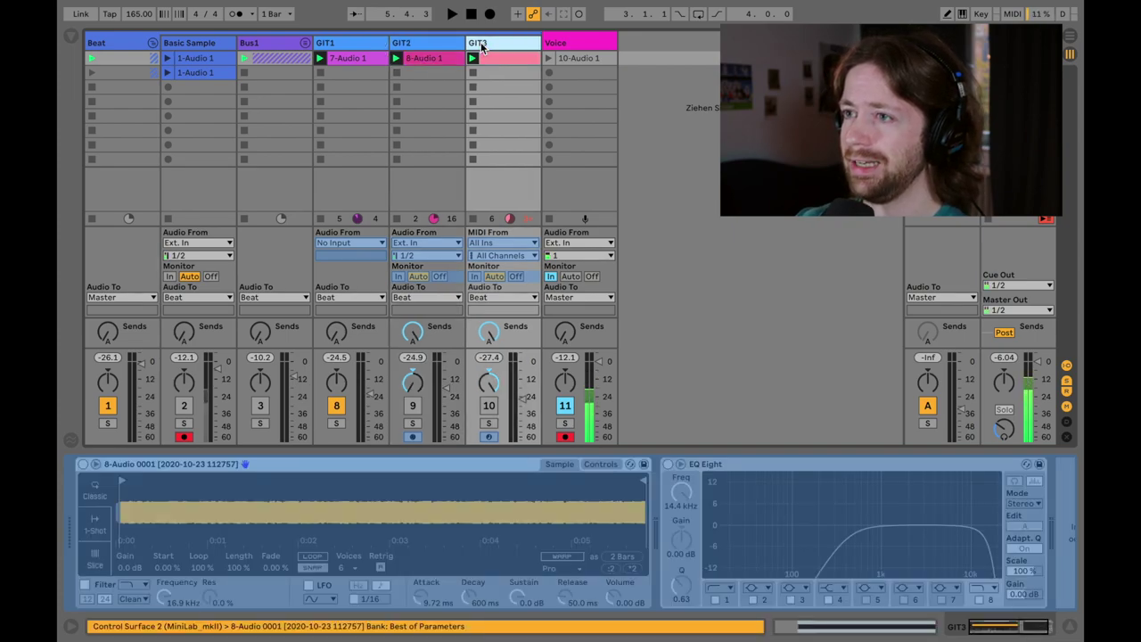
right_click(484, 42)
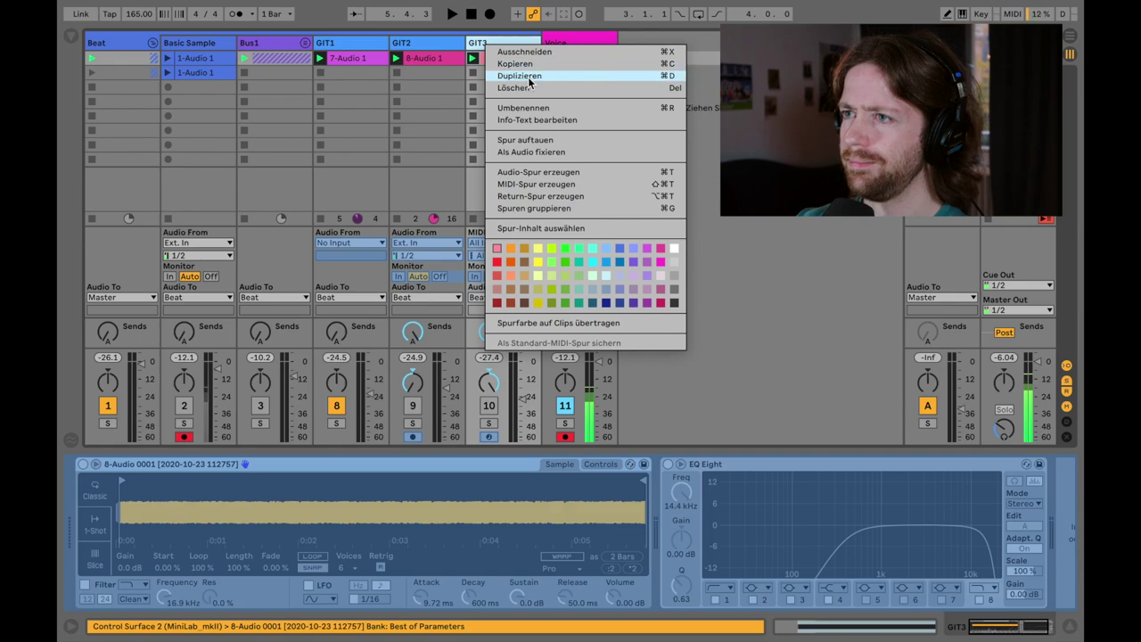
click(539, 144)
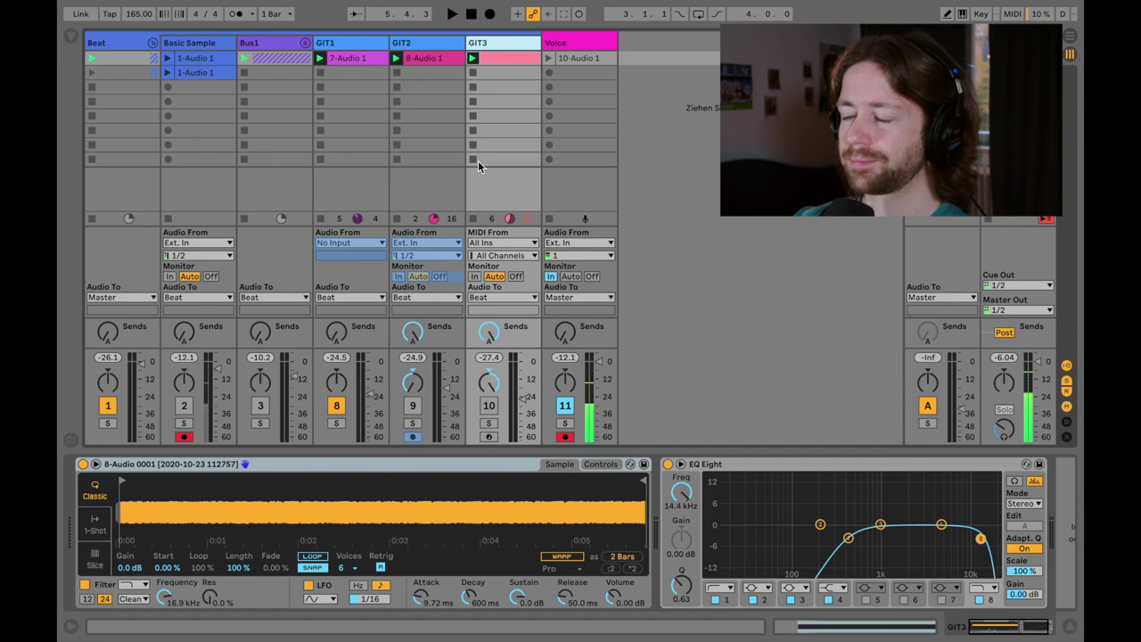
right_click(500, 47)
click(539, 134)
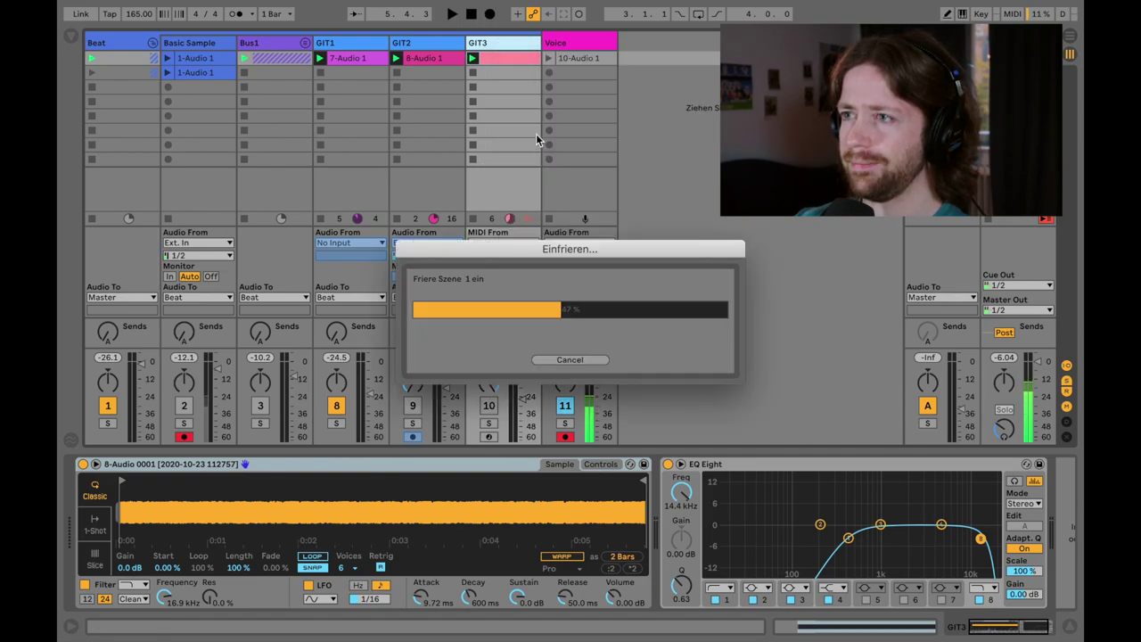
Play GIT3 with GIT1 and return track A muted, raise GIT3's volume, and bring in GIT2
click(489, 406)
key(space)
click(336, 406)
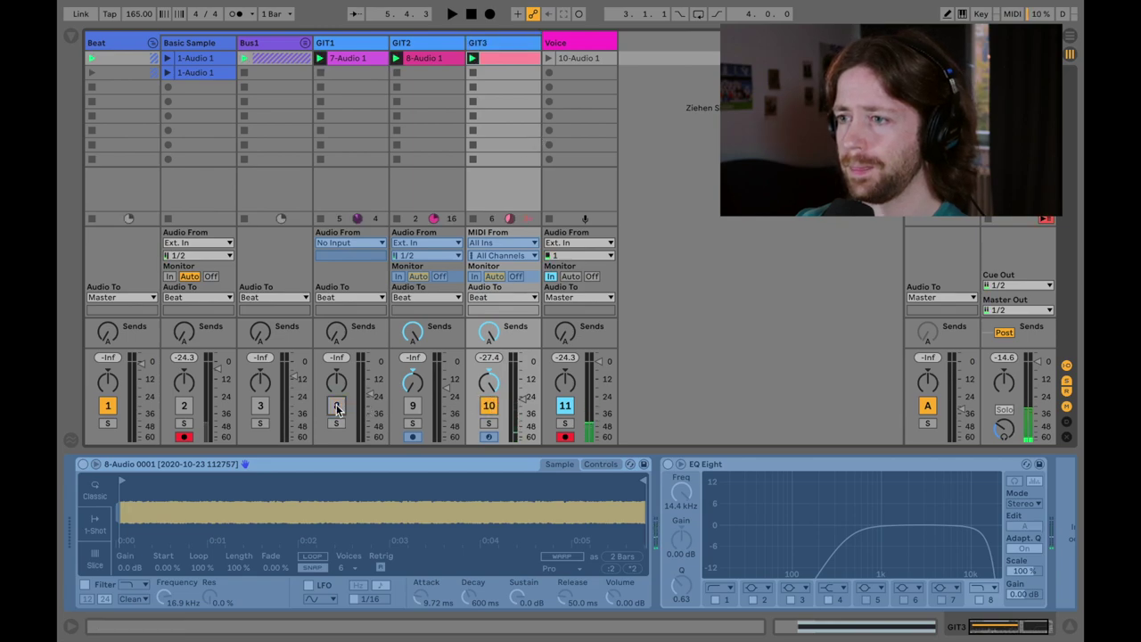
click(927, 407)
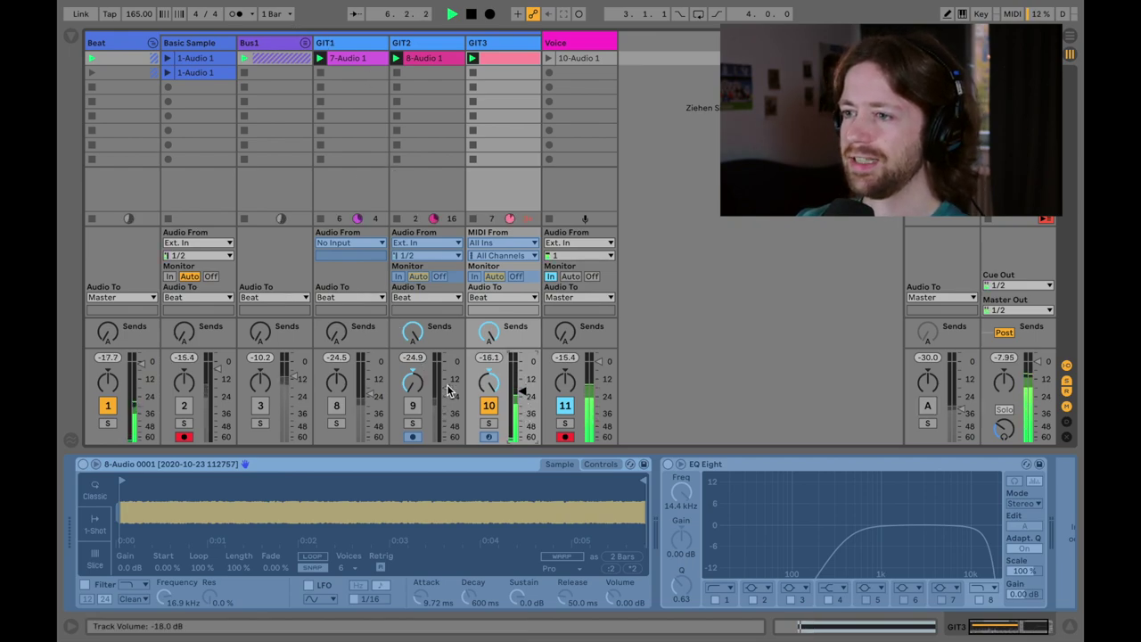
click(415, 407)
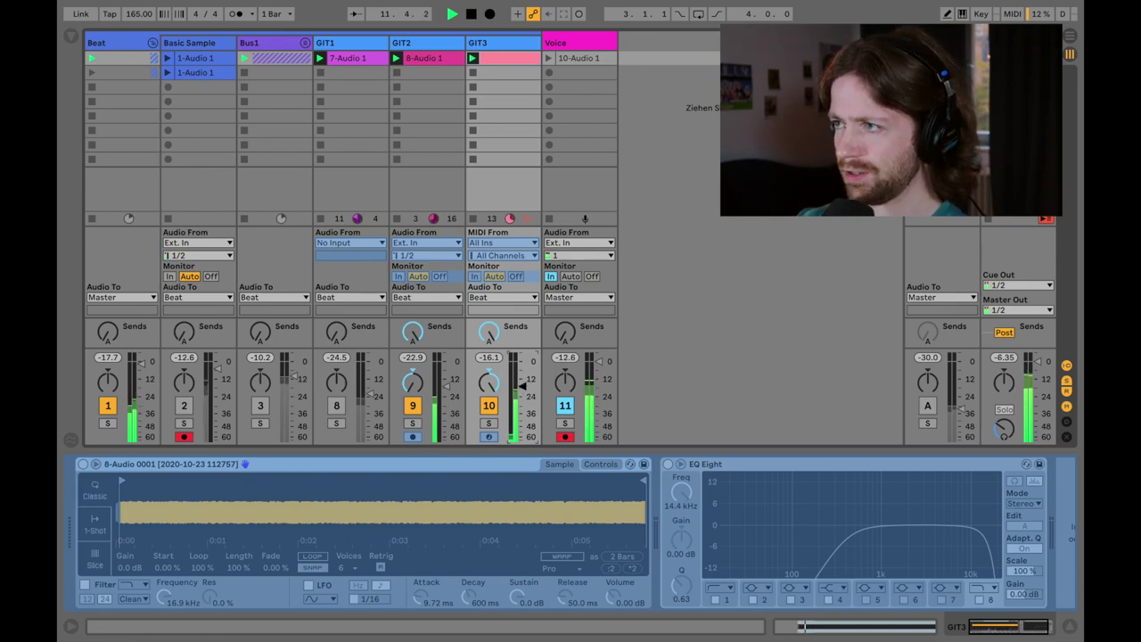
Bring return track A into the guitar mix, adjust its volume up and back down, and stop playback
click(928, 406)
drag(961, 408, 960, 396)
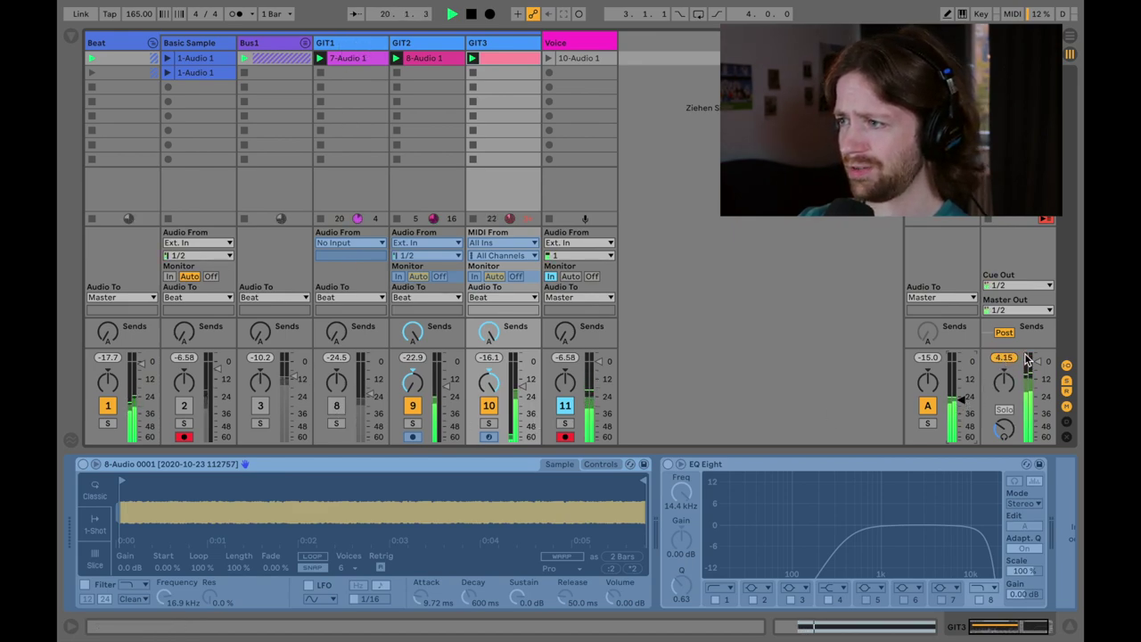
drag(958, 408, 960, 413)
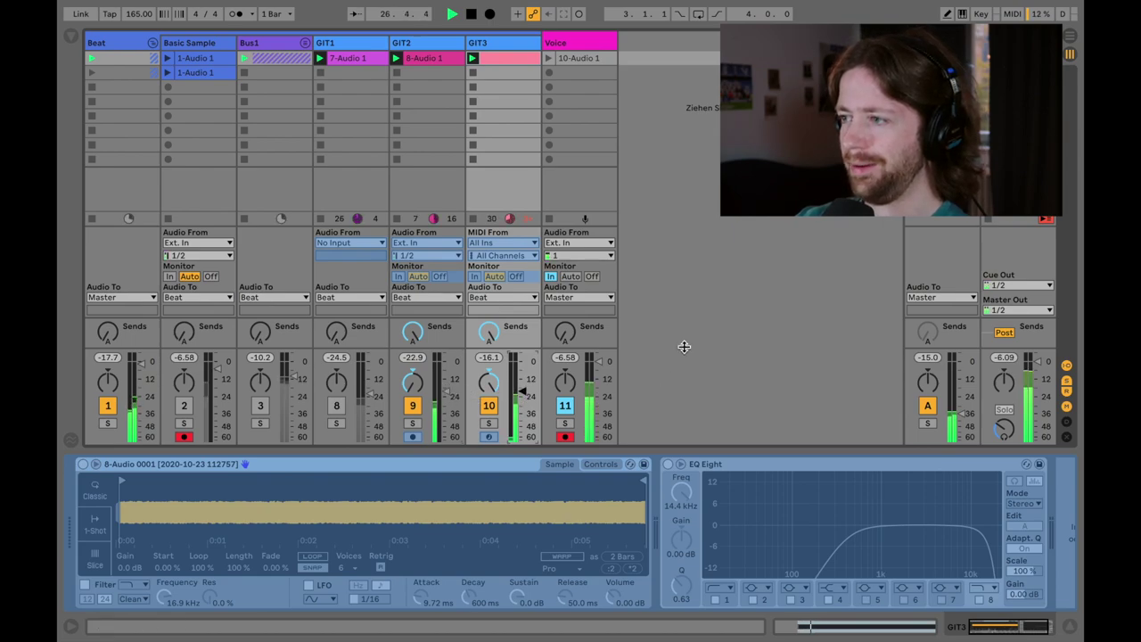
key(space)
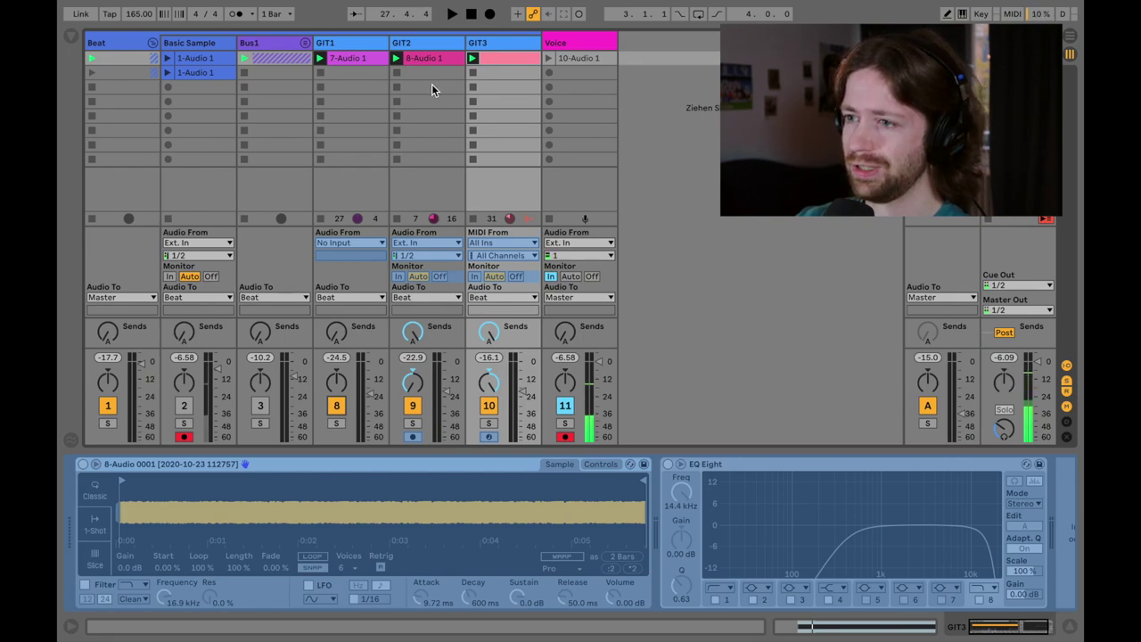
Play the guitar layers with GIT1 active and bring in the Bus1 drum group
key(space)
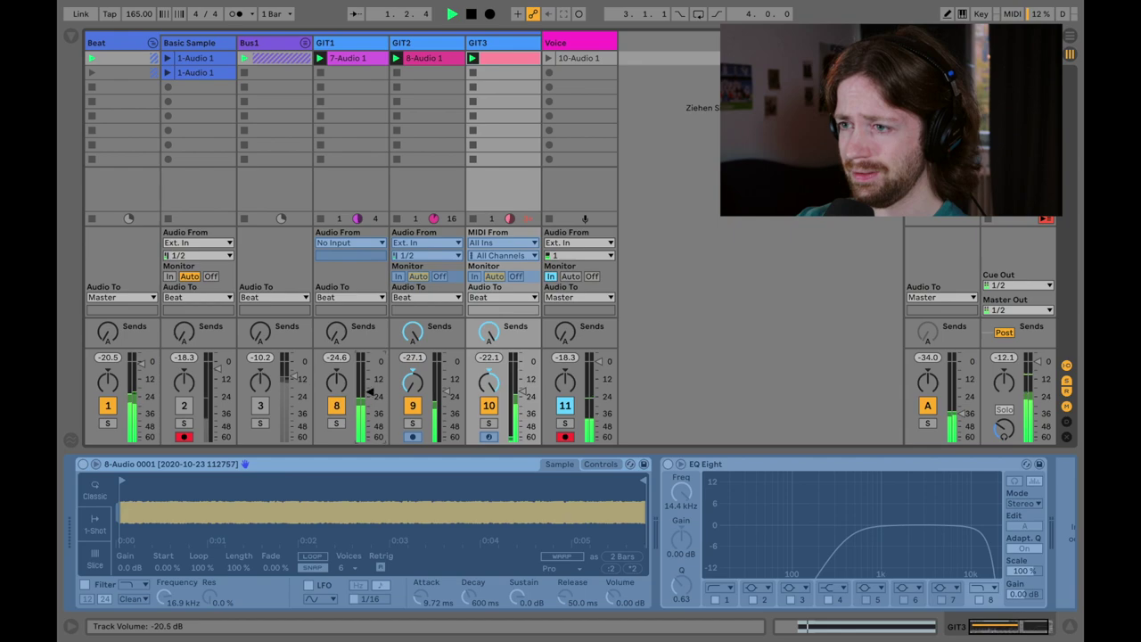
click(335, 407)
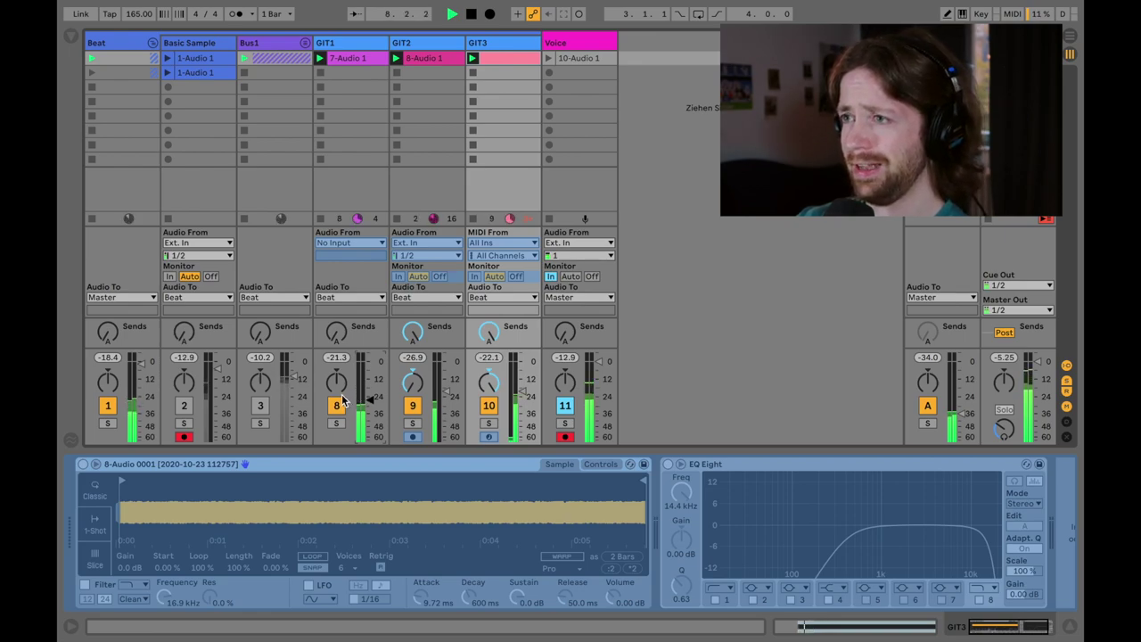
click(261, 406)
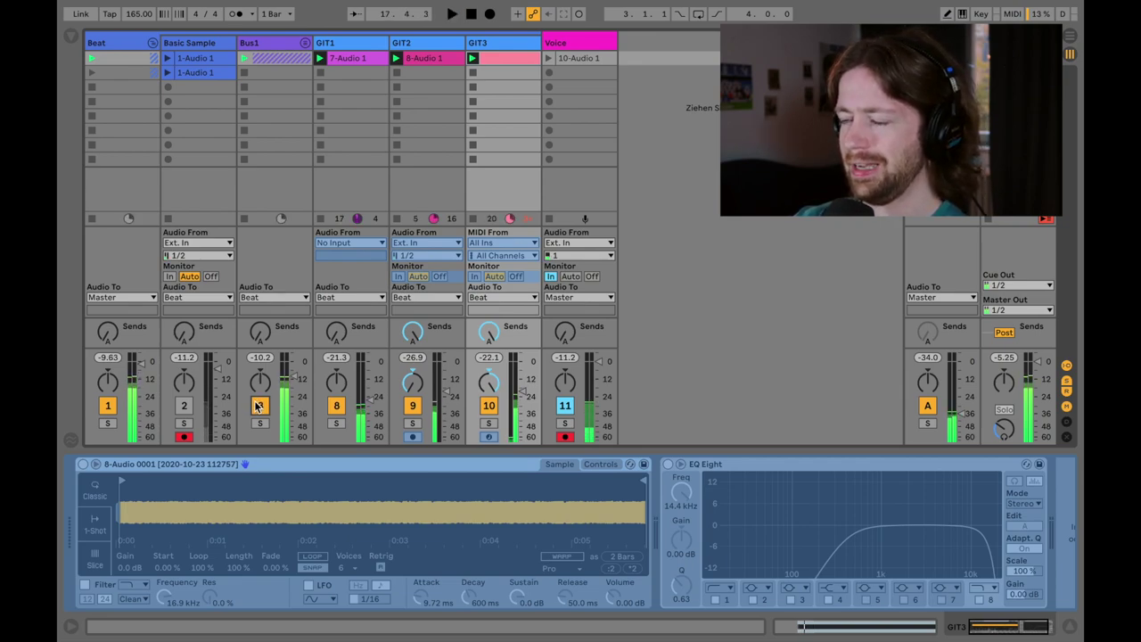
Unfold Bus1, mute Kick, Snare and Loop, and play the beat with only the Trap? drum track active
click(305, 42)
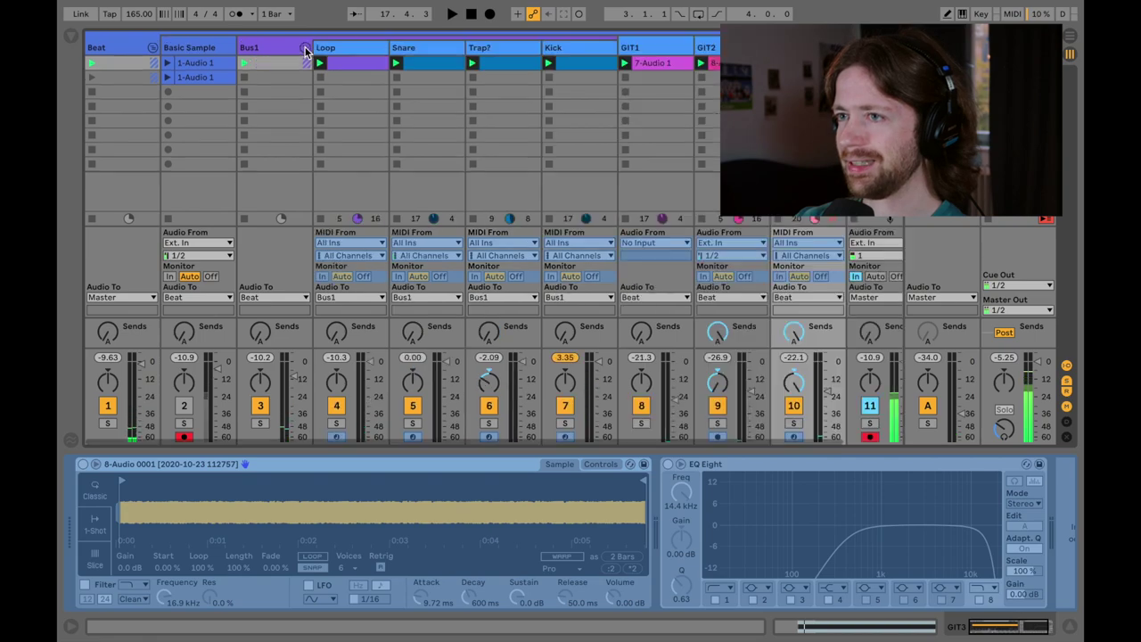
click(566, 406)
click(488, 405)
click(413, 405)
click(337, 407)
click(488, 406)
key(space)
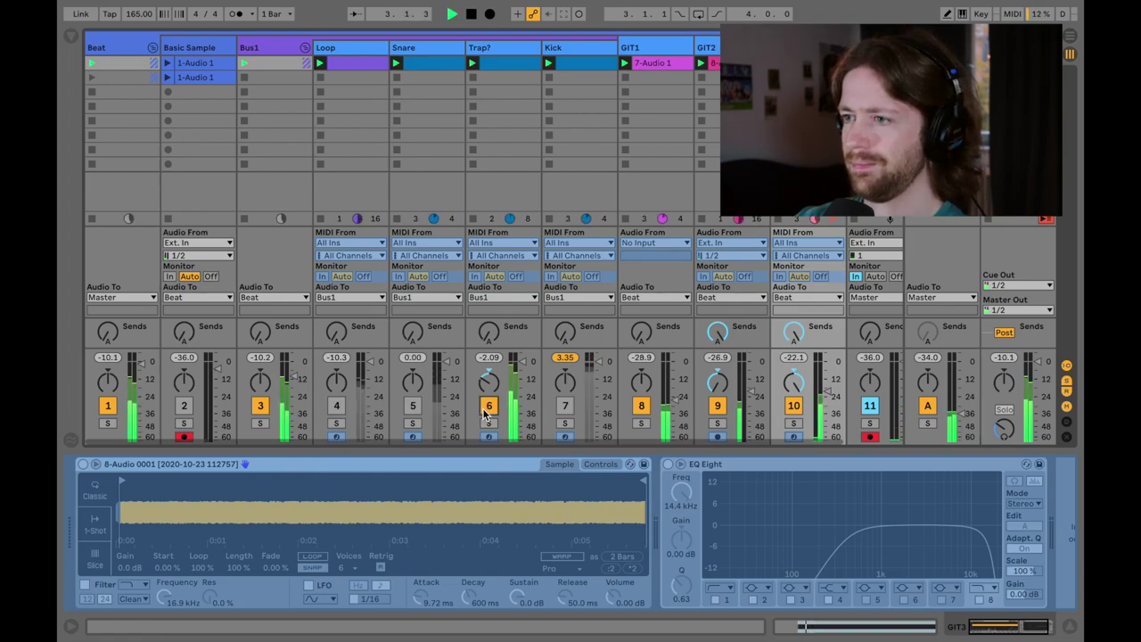
Reset the Kick track's peak level, bring in the Loop track, and switch the Snare in and out during playback
drag(565, 357, 567, 367)
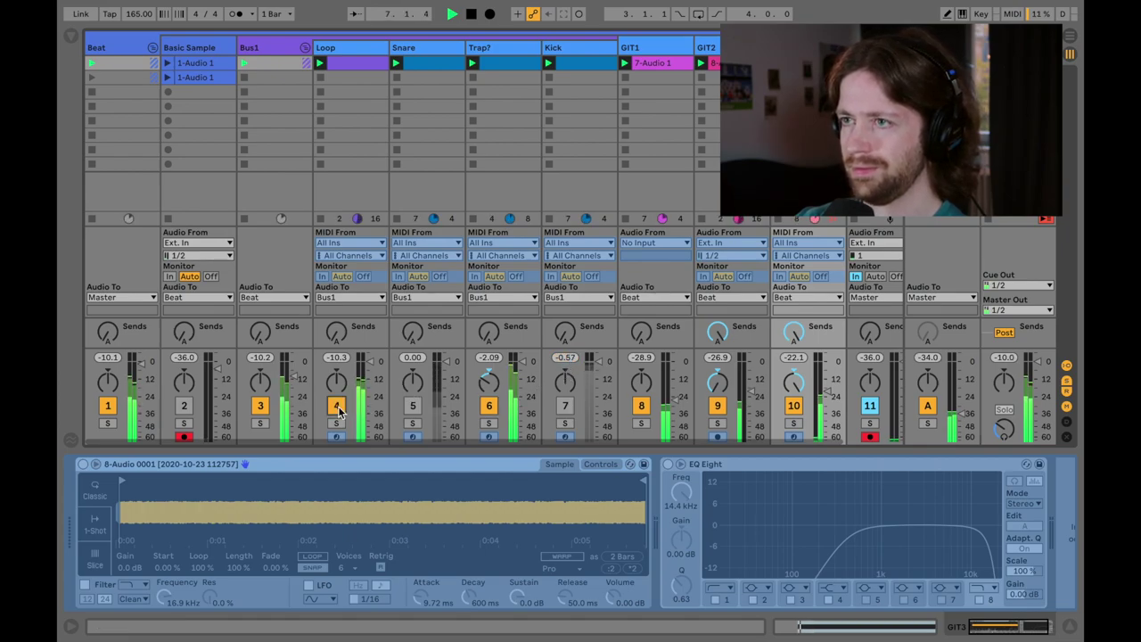
click(413, 405)
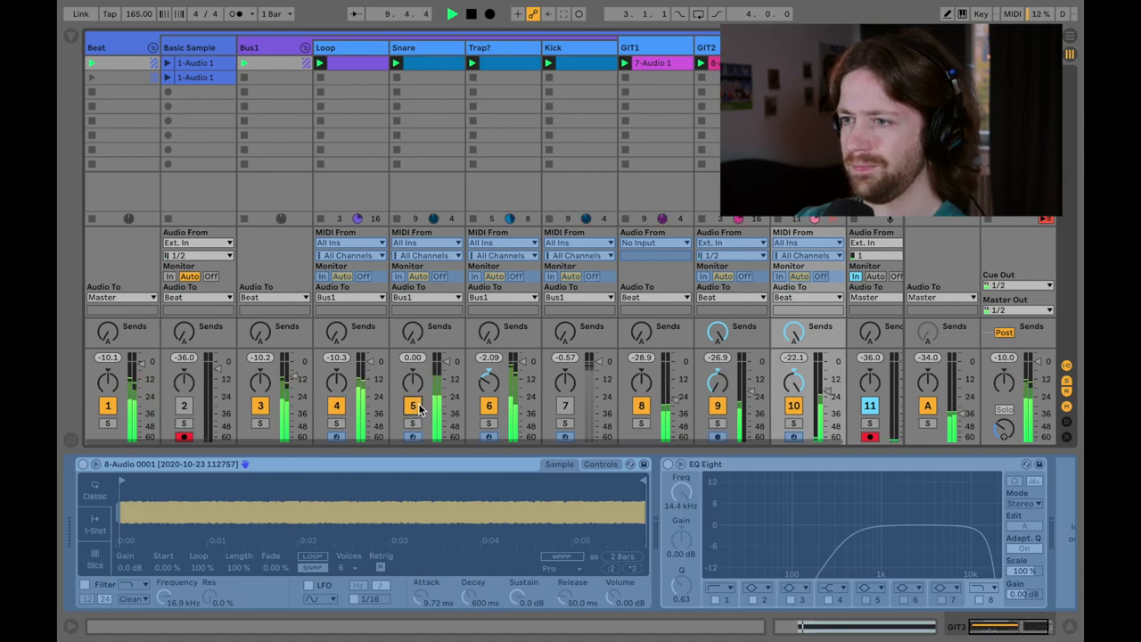
click(413, 406)
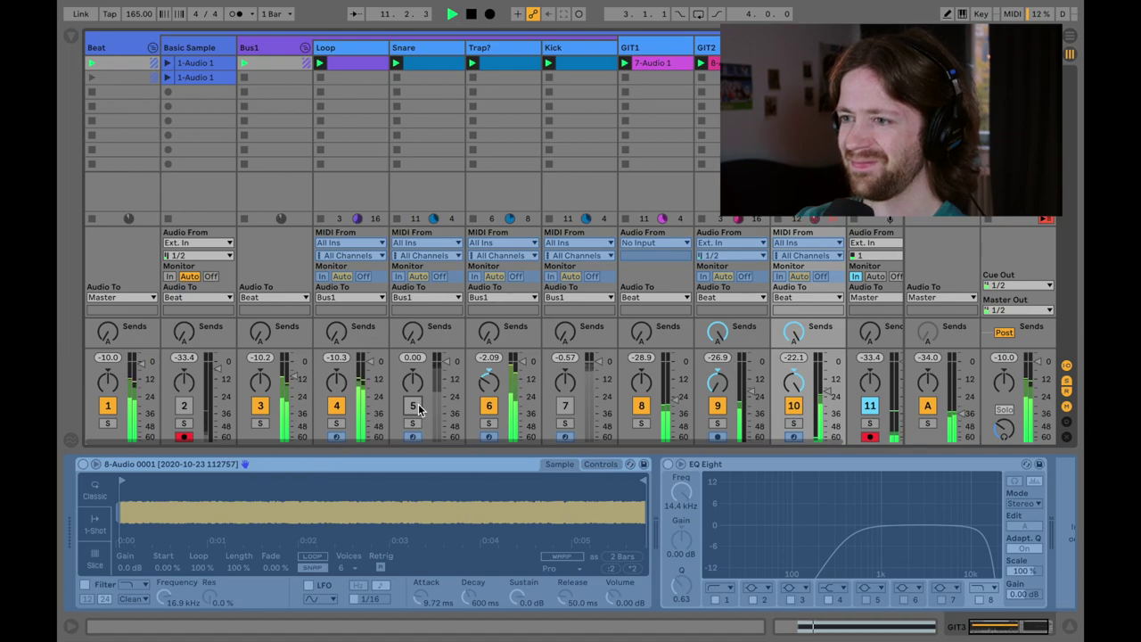
click(412, 406)
click(413, 405)
Switch the Kick in and out repeatedly during playback, leave all Bus1 drum tracks active, and fold the group
click(564, 406)
click(561, 408)
click(562, 407)
click(562, 406)
click(562, 406)
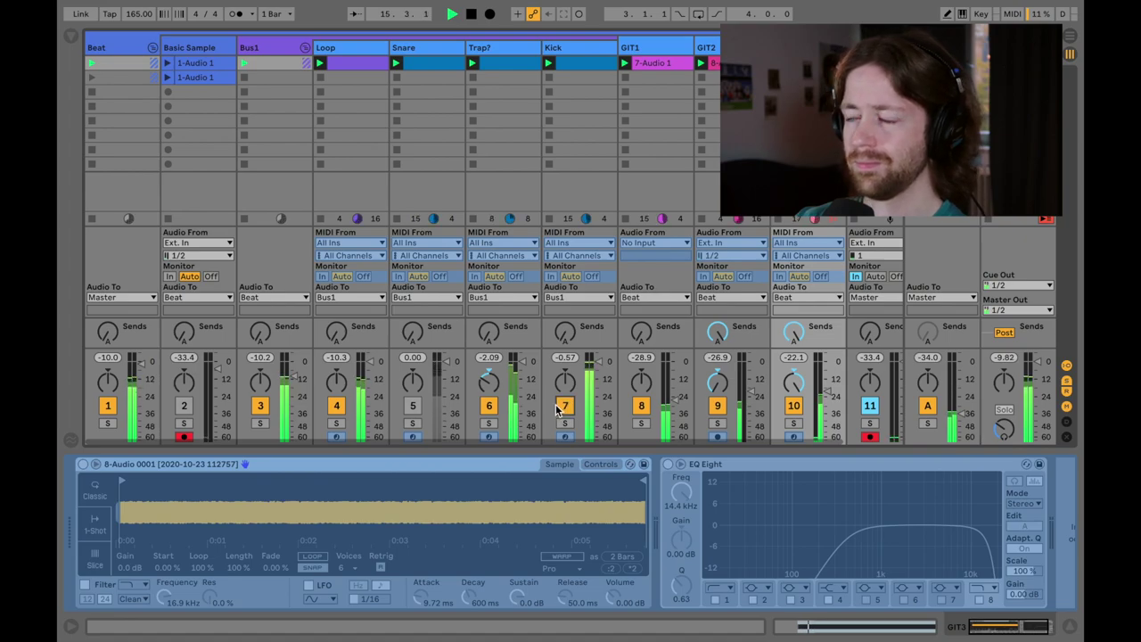
click(560, 408)
click(560, 408)
click(560, 408)
click(560, 409)
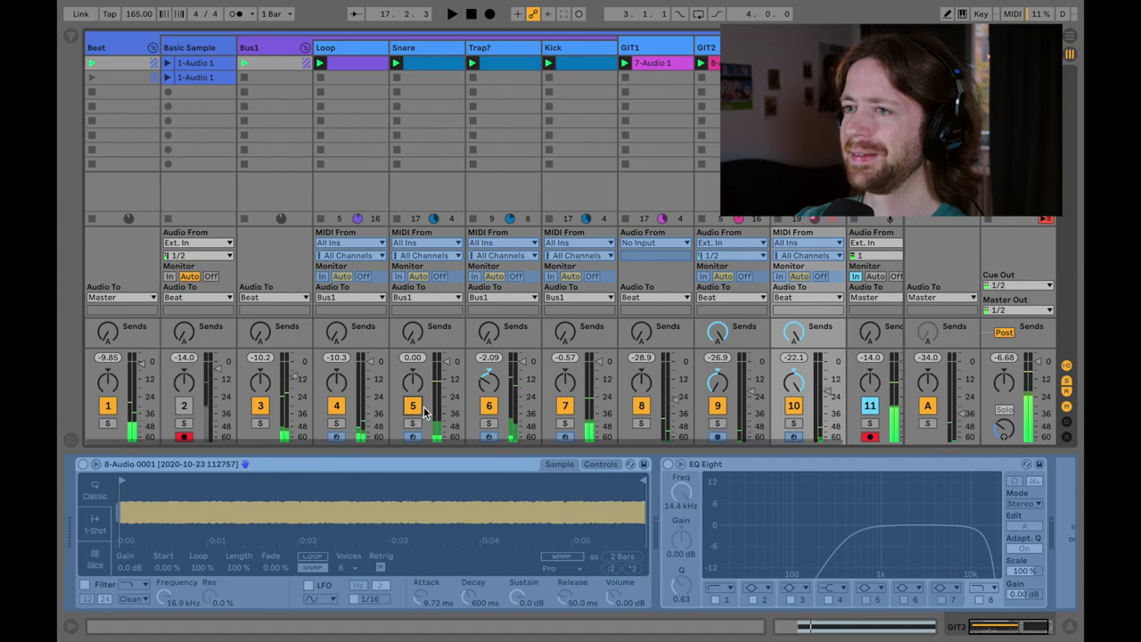
click(305, 47)
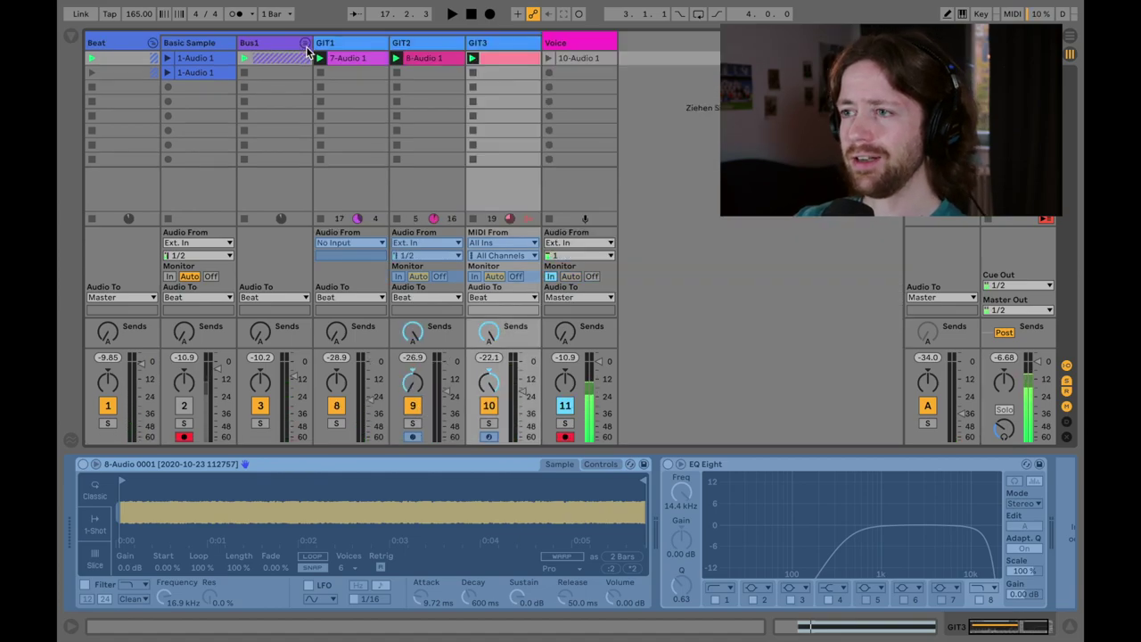
Activate the Basic Sample track and set its audio source to No Input
click(196, 44)
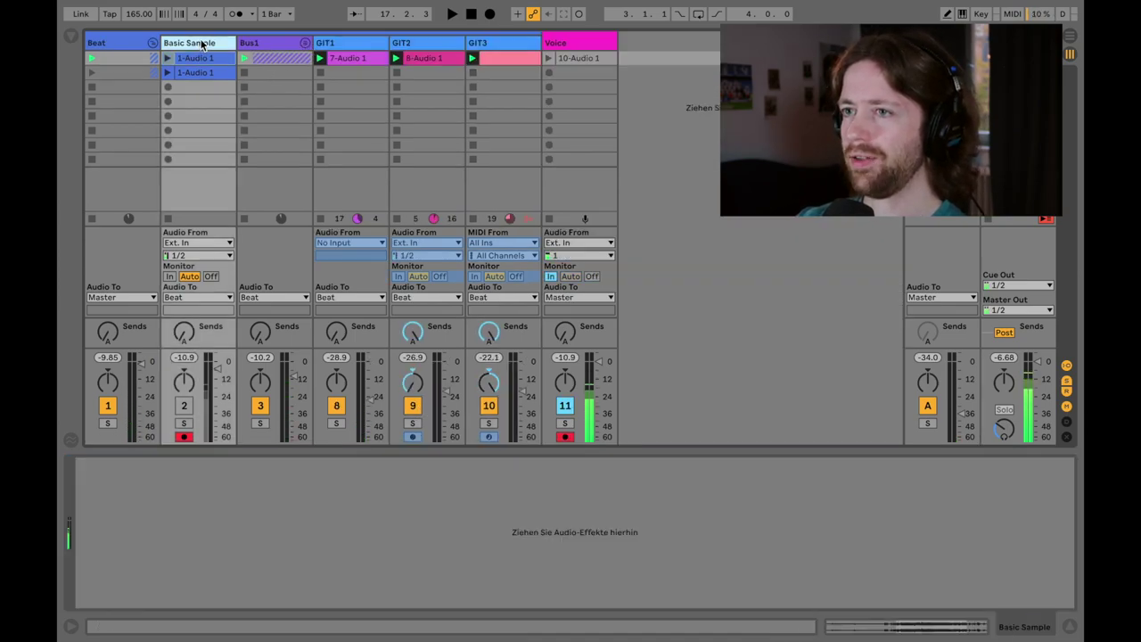
click(183, 406)
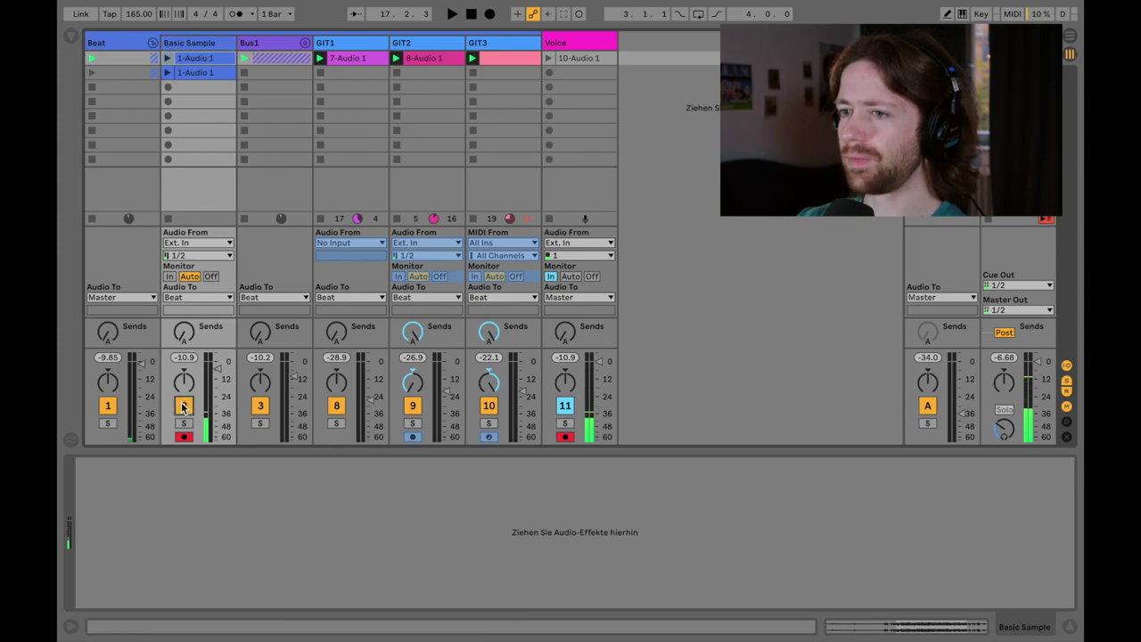
click(204, 257)
click(198, 243)
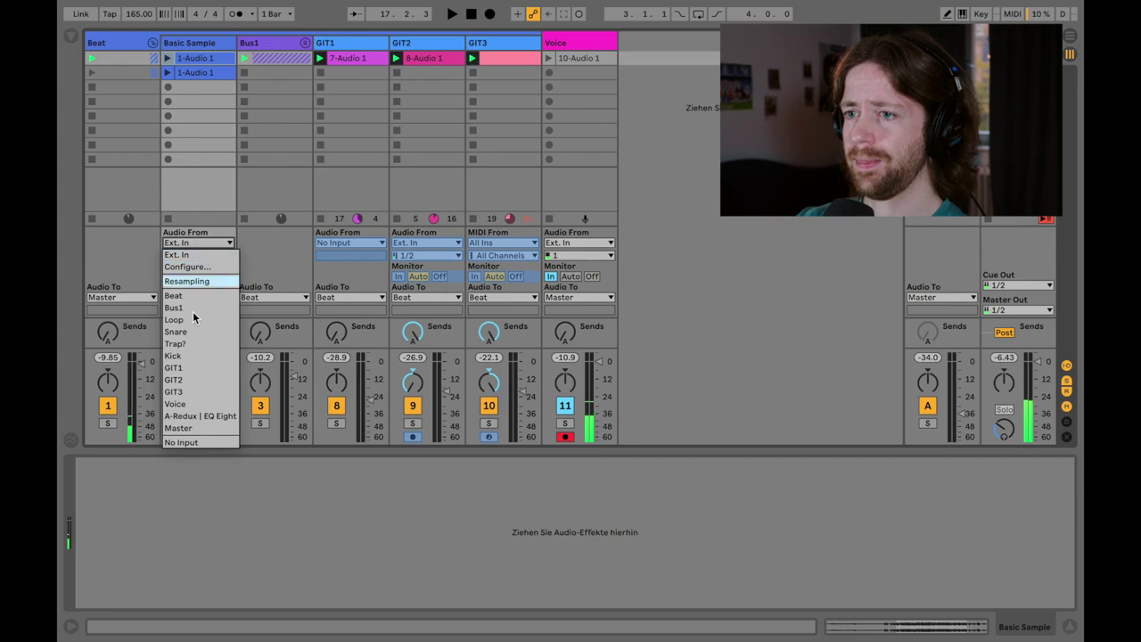
click(190, 441)
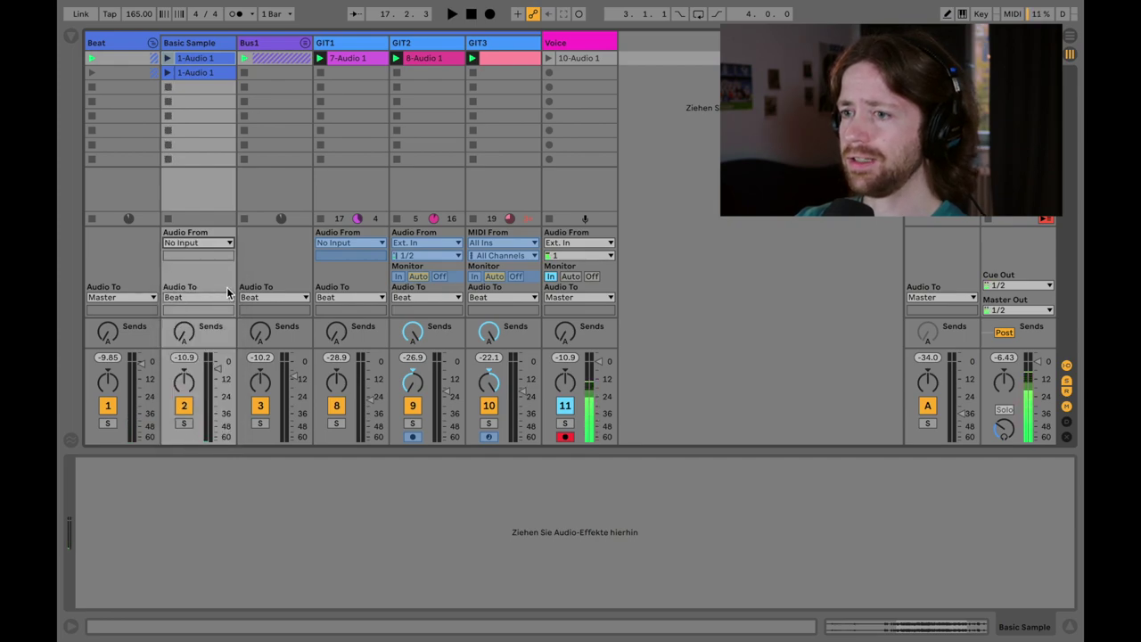
Launch the first 1-Audio 1 clip on Basic Sample with the full beat and raise the track's volume
click(168, 58)
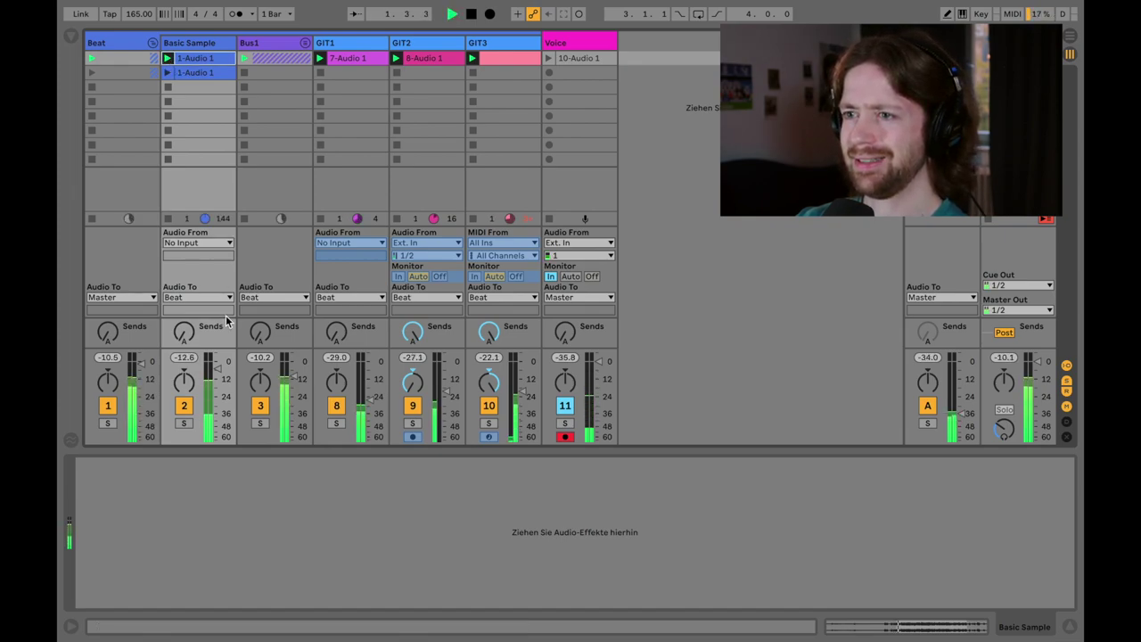
drag(216, 367, 218, 360)
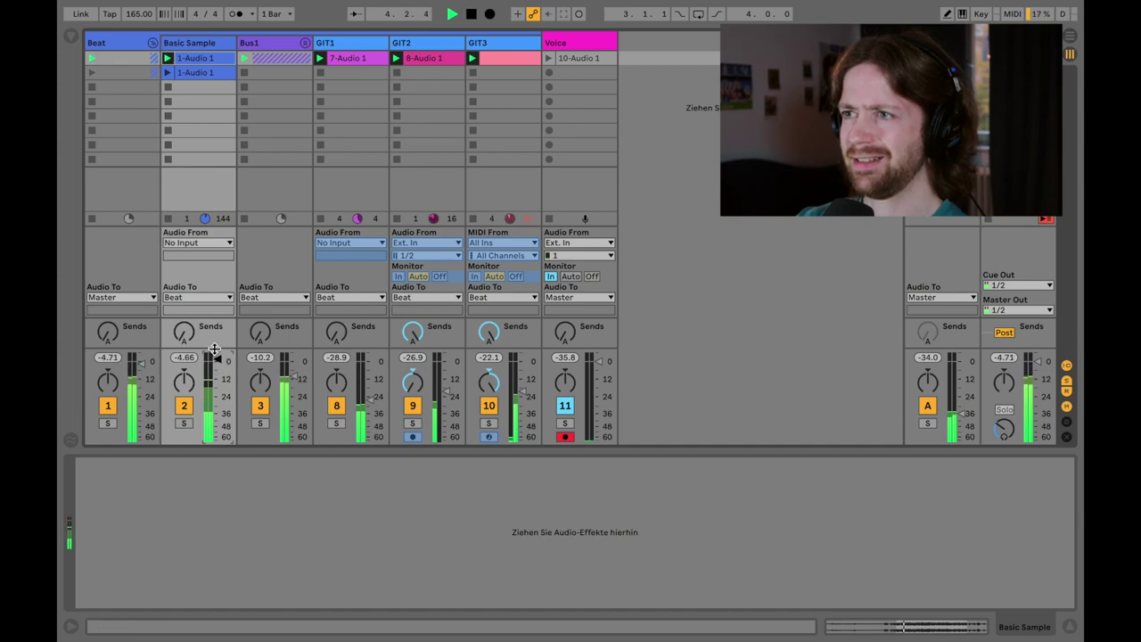